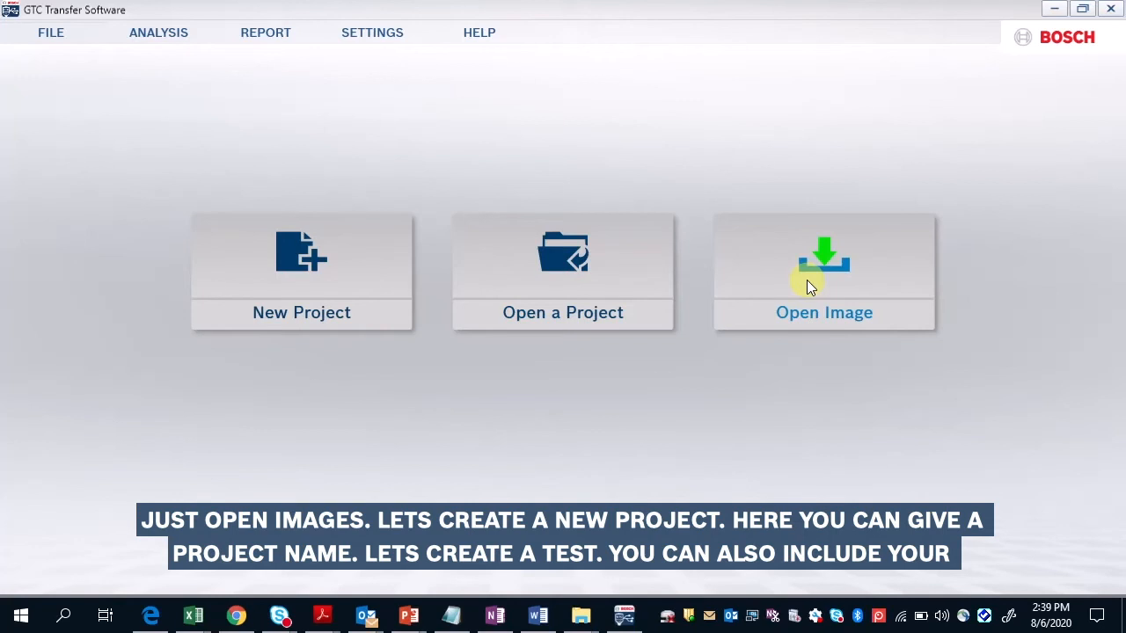
Create a new project titled Test, leaving the customer details empty.
{"action": "left_click", "coordinate": [311, 273]}
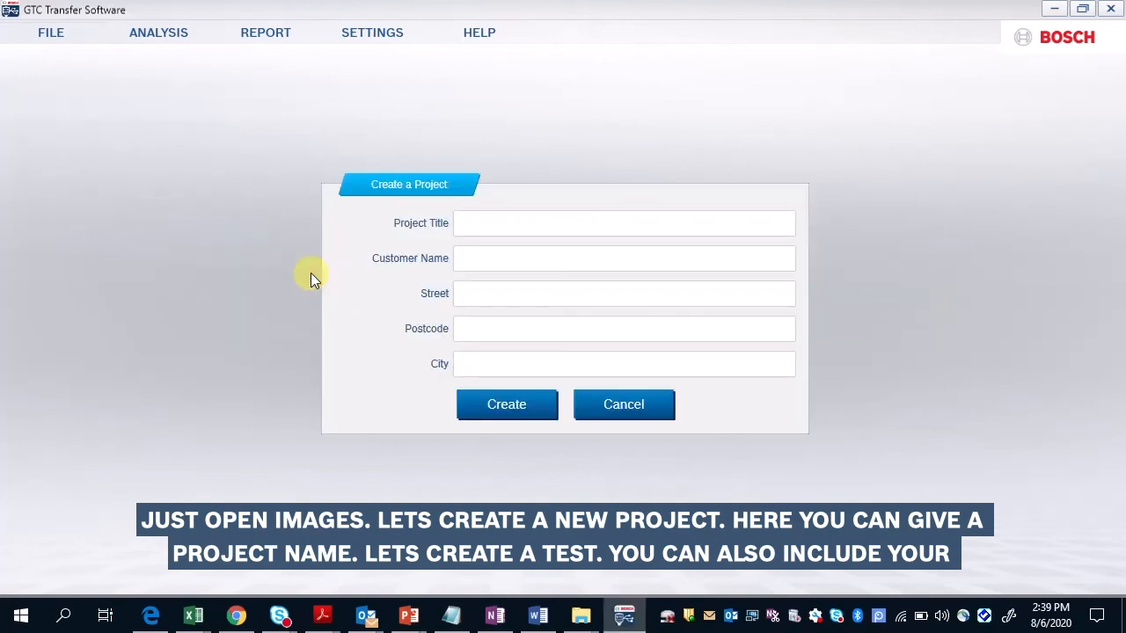
{"action": "left_click", "coordinate": [493, 222]}
{"action": "type", "text": "Test"}
{"action": "left_click", "coordinate": [525, 266]}
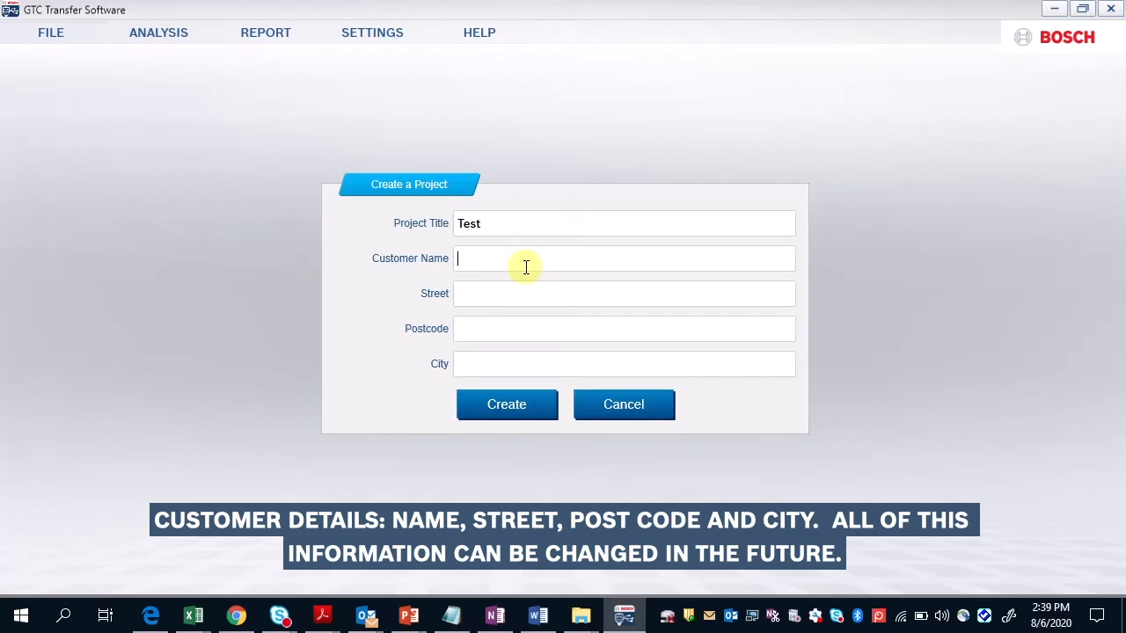
{"action": "left_click", "coordinate": [506, 406]}
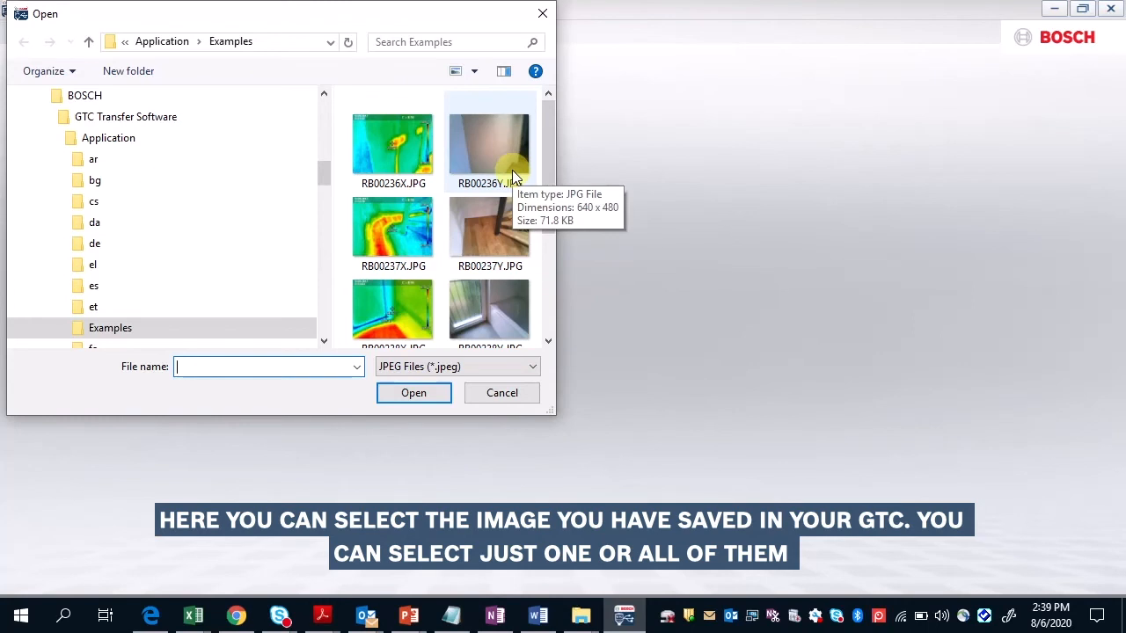
Import all the example images from RB00236X.JPG to RB00242Y.JPG into the project.
{"action": "left_click", "coordinate": [375, 150]}
{"action": "left_click_drag", "start_coordinate": [548, 166], "coordinate": [543, 295]}
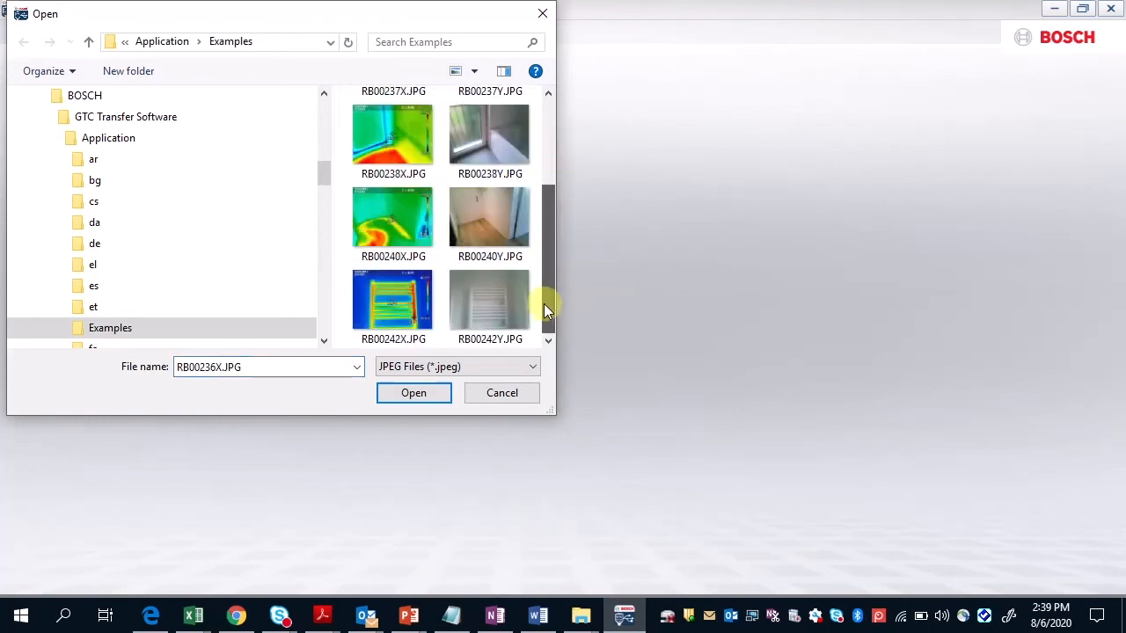
{"action": "left_click", "coordinate": [518, 301], "text": "shift"}
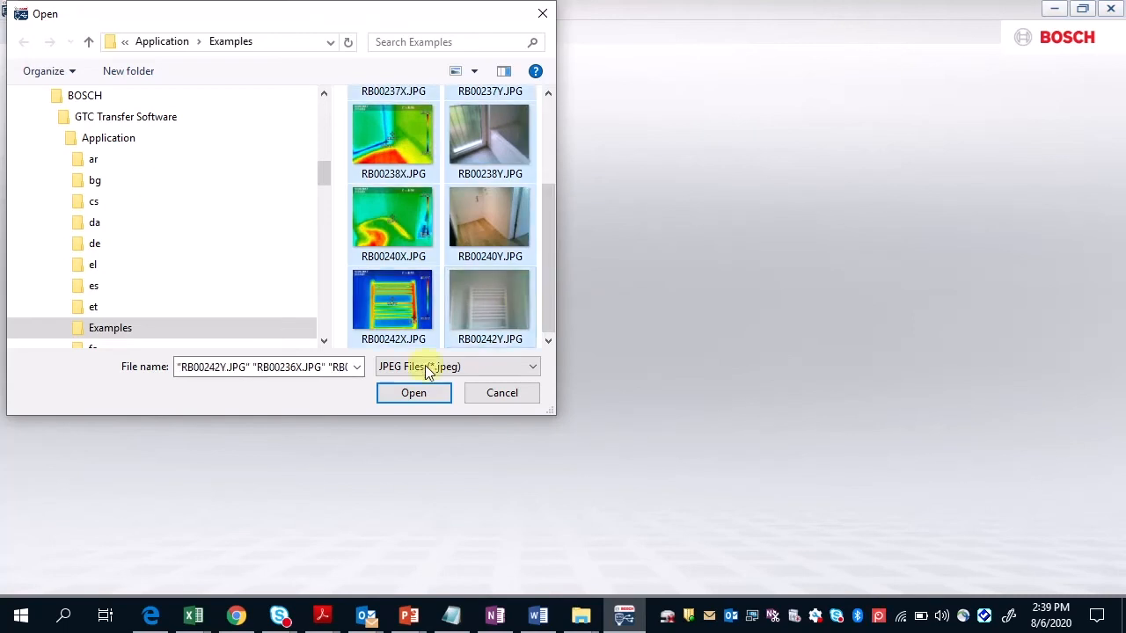
{"action": "left_click", "coordinate": [405, 395]}
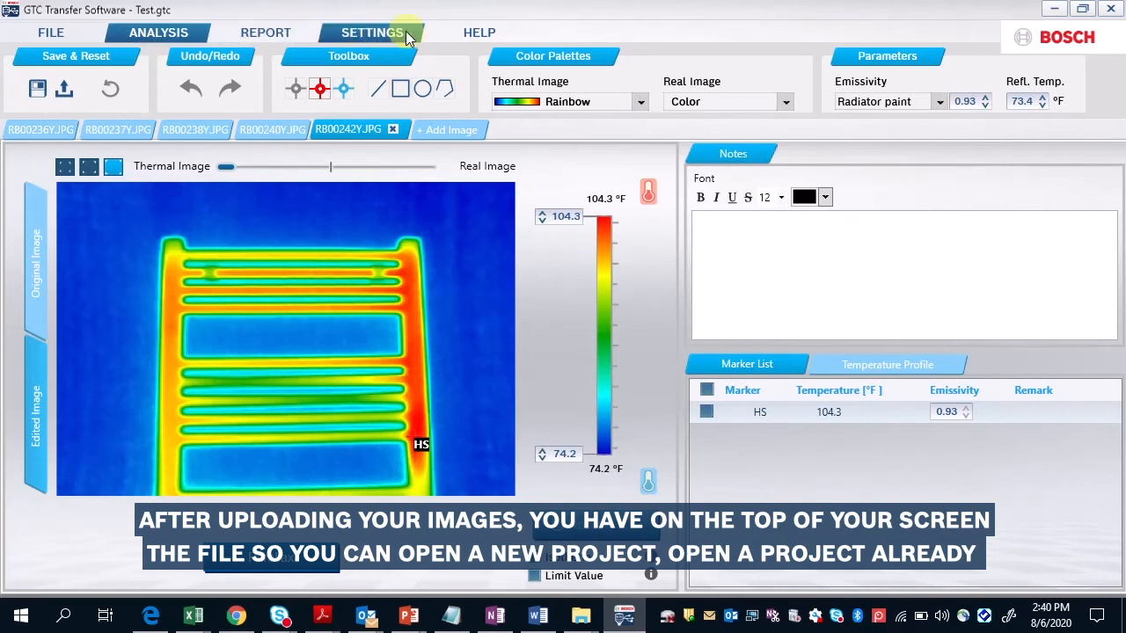
Look through the file commands, the report image selection and the settings options, and return to the image analysis.
{"action": "left_click", "coordinate": [50, 34]}
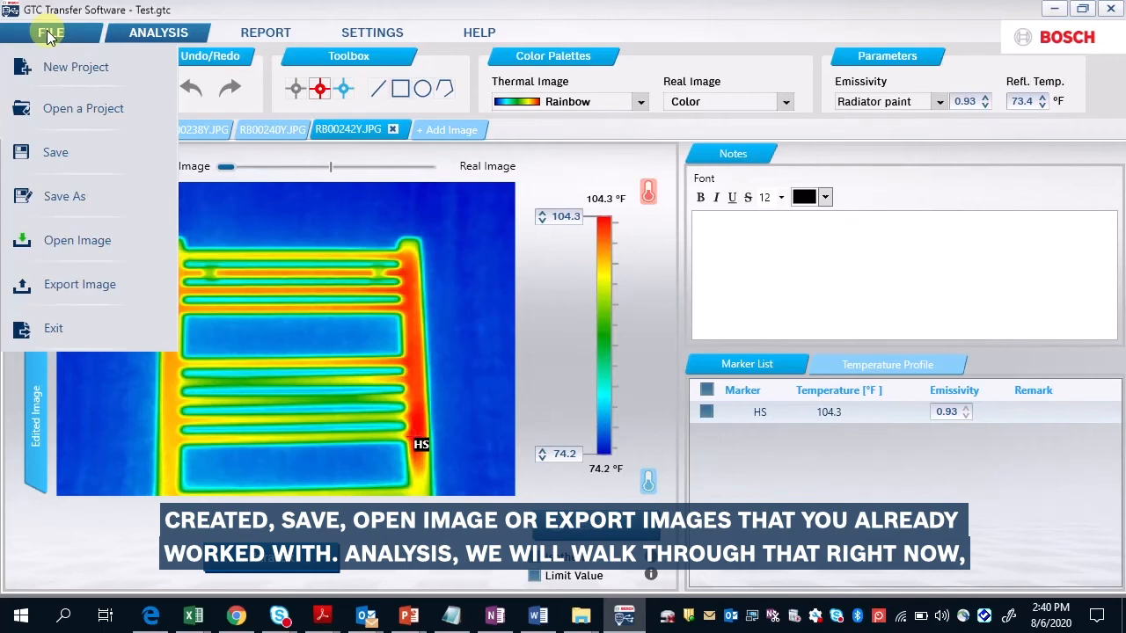
{"action": "left_click", "coordinate": [250, 8]}
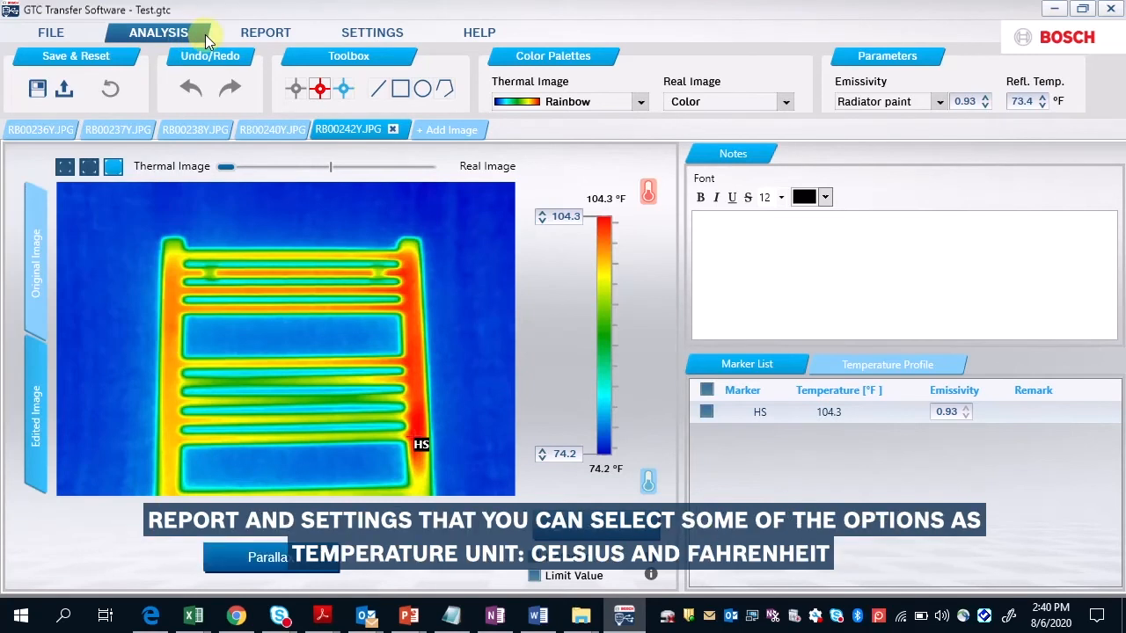
{"action": "left_click", "coordinate": [263, 37]}
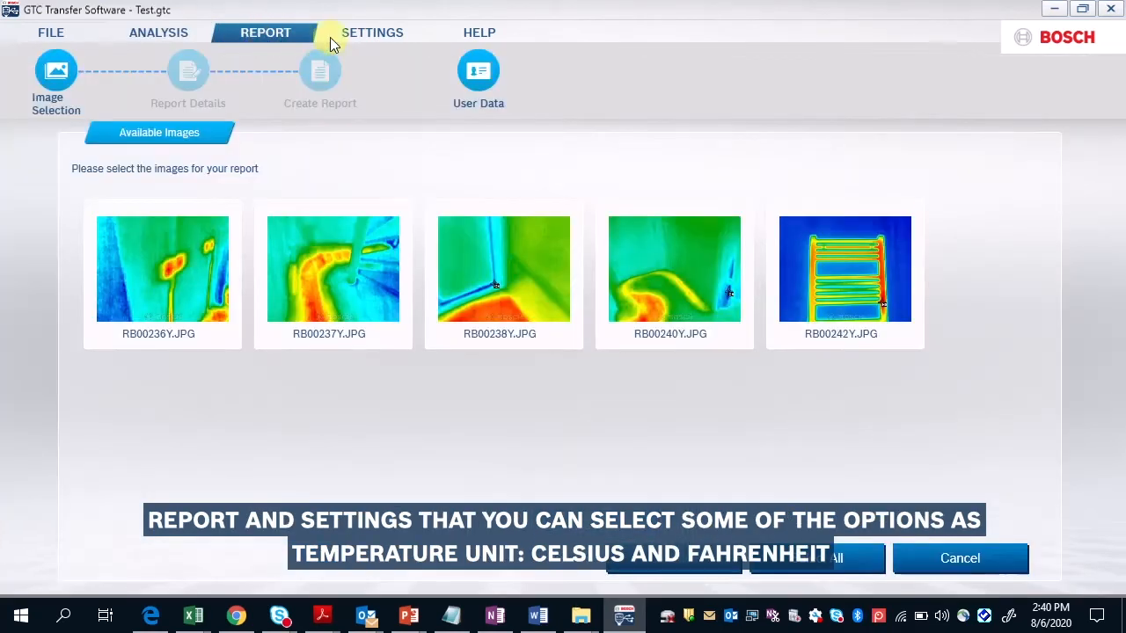
{"action": "left_click", "coordinate": [348, 37]}
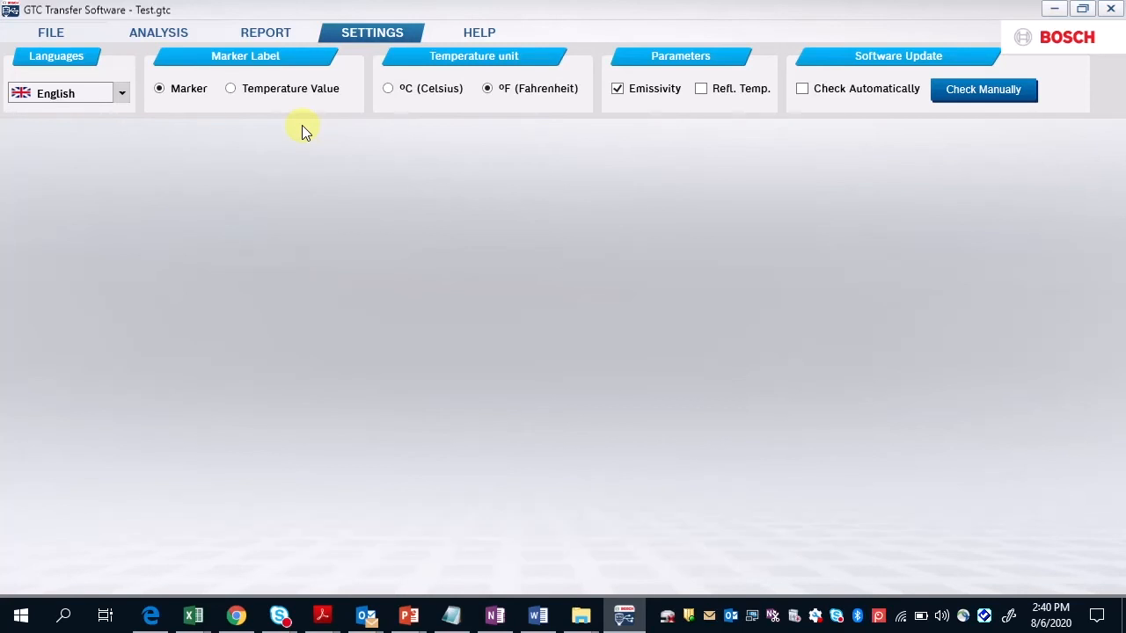
{"action": "left_click", "coordinate": [167, 37]}
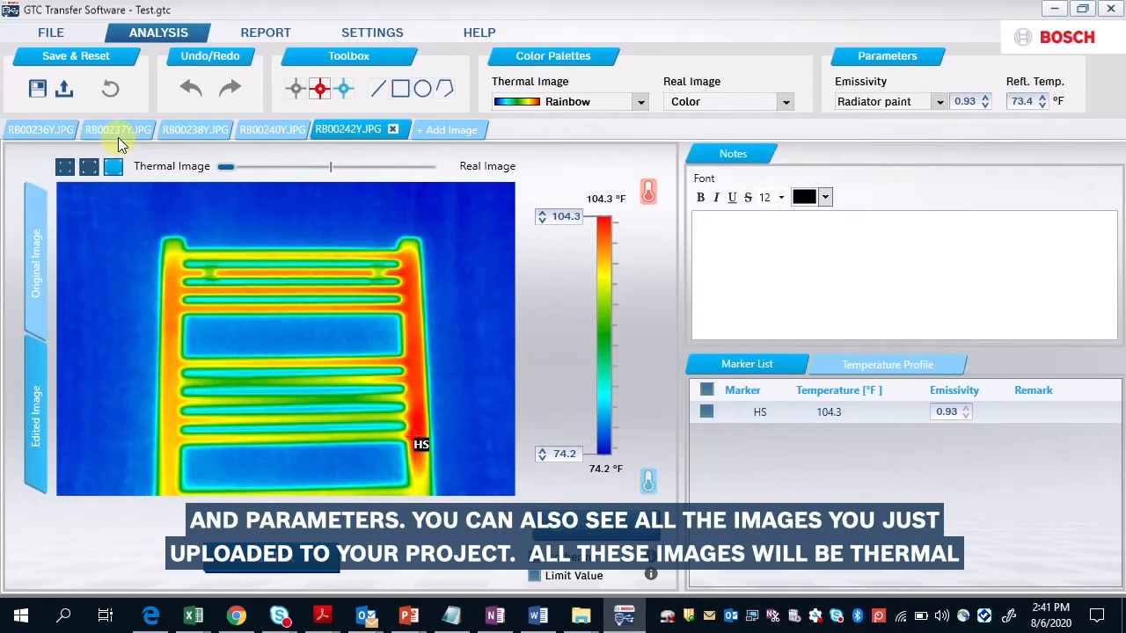
View the thermal images RB00236Y.JPG and RB00237Y.JPG, and show the original image of RB00237Y.JPG.
{"action": "left_click", "coordinate": [45, 130]}
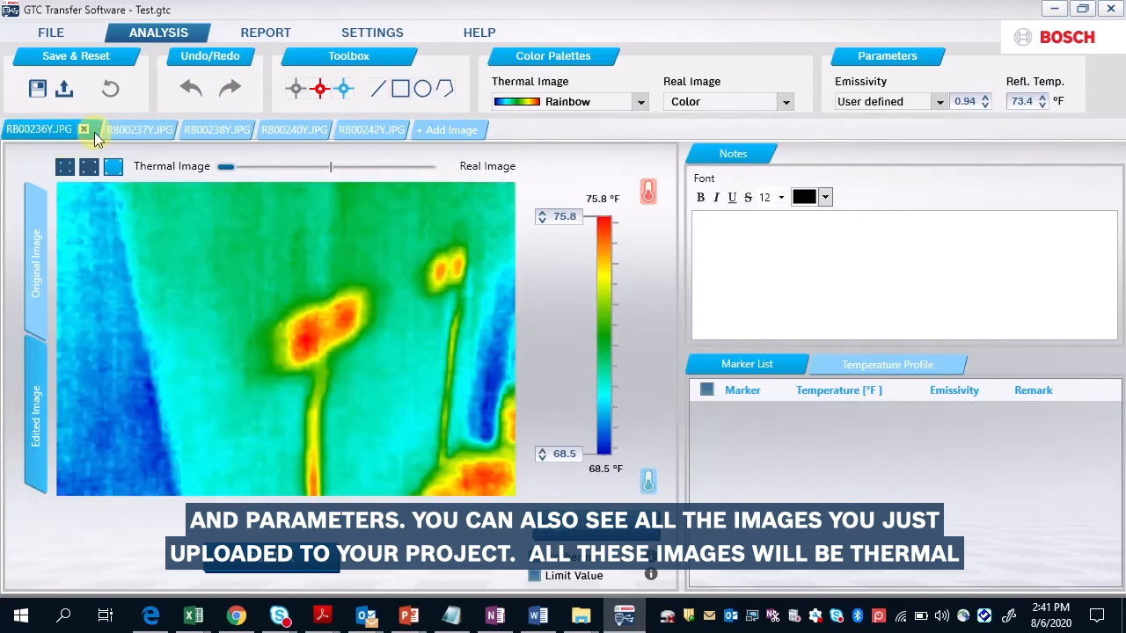
{"action": "left_click", "coordinate": [136, 129]}
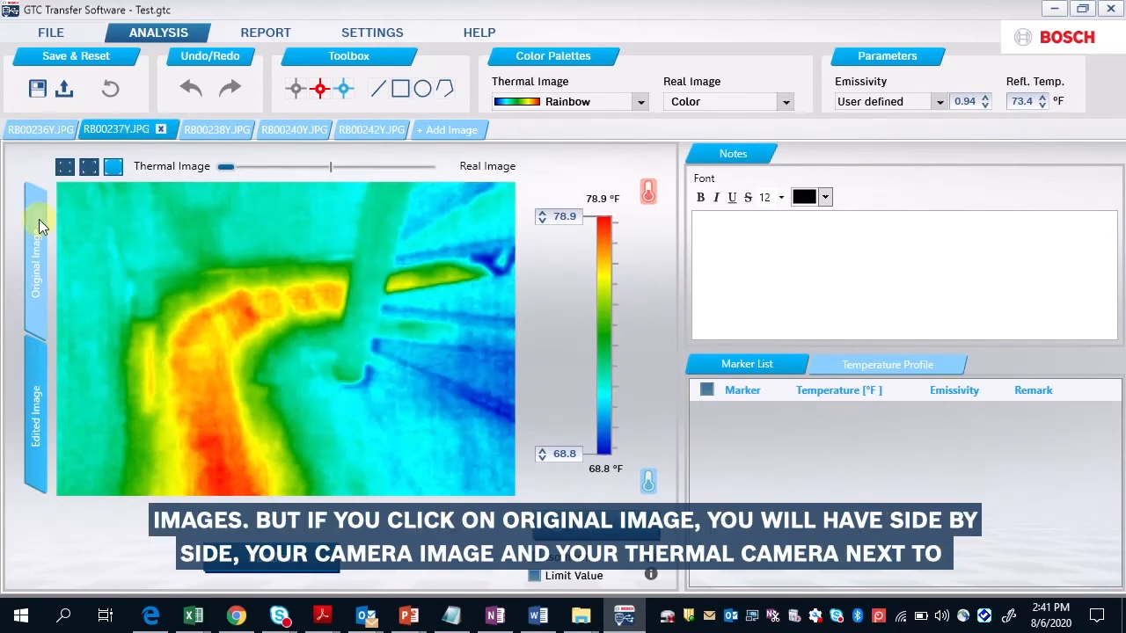
{"action": "left_click", "coordinate": [36, 276]}
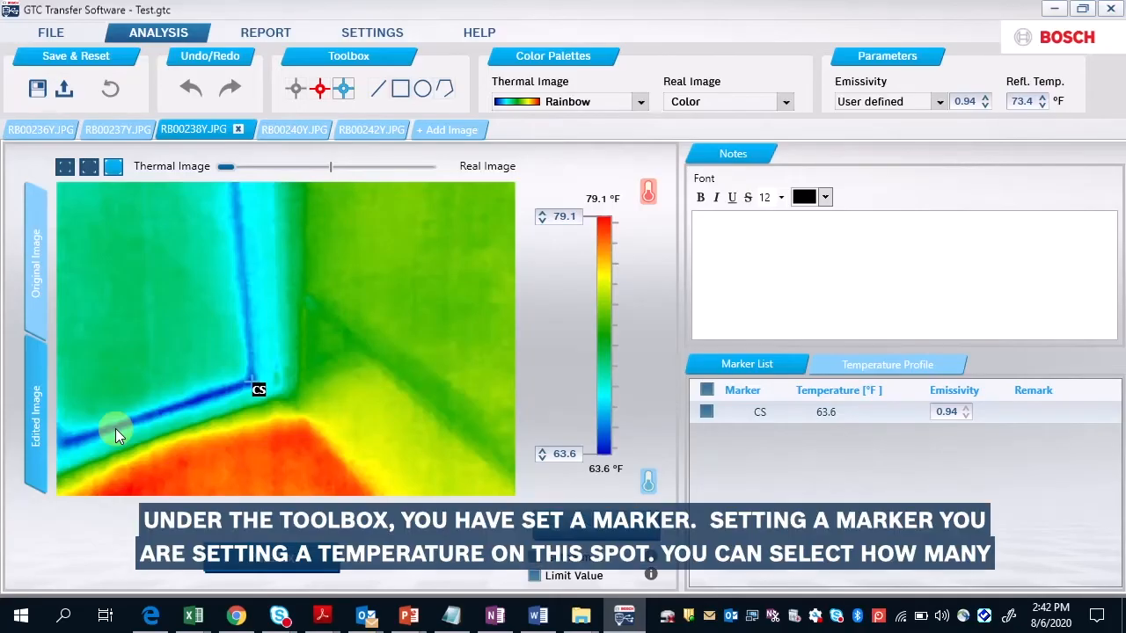
Place four temperature spot markers on the upper part of the right-hand wall in RB00238Y.JPG.
{"action": "left_click", "coordinate": [297, 90]}
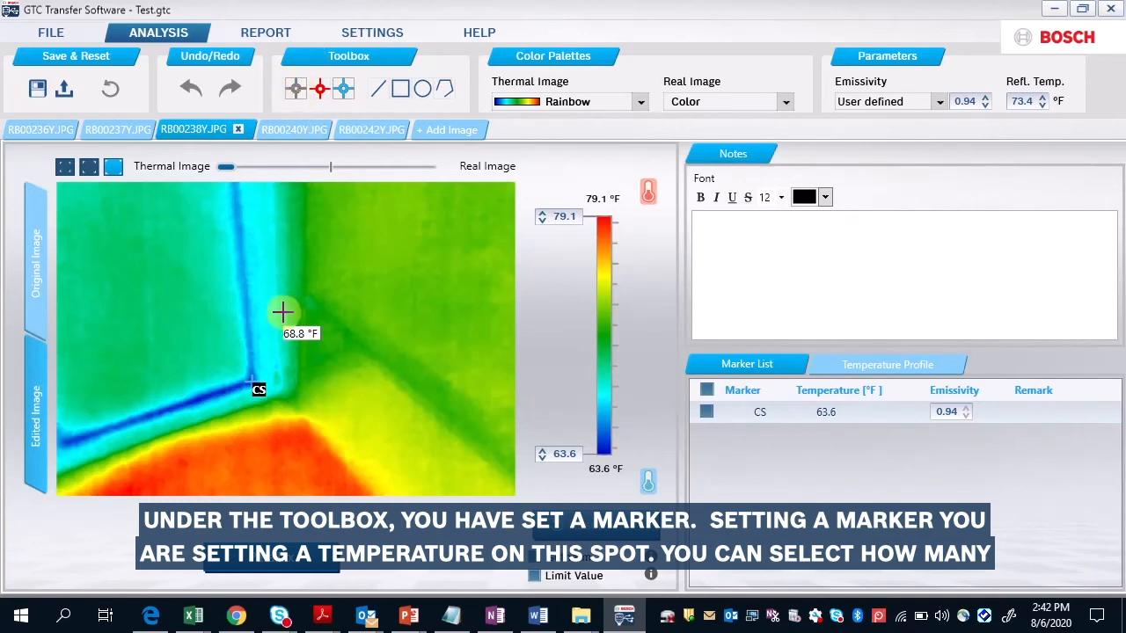
{"action": "left_click", "coordinate": [457, 215]}
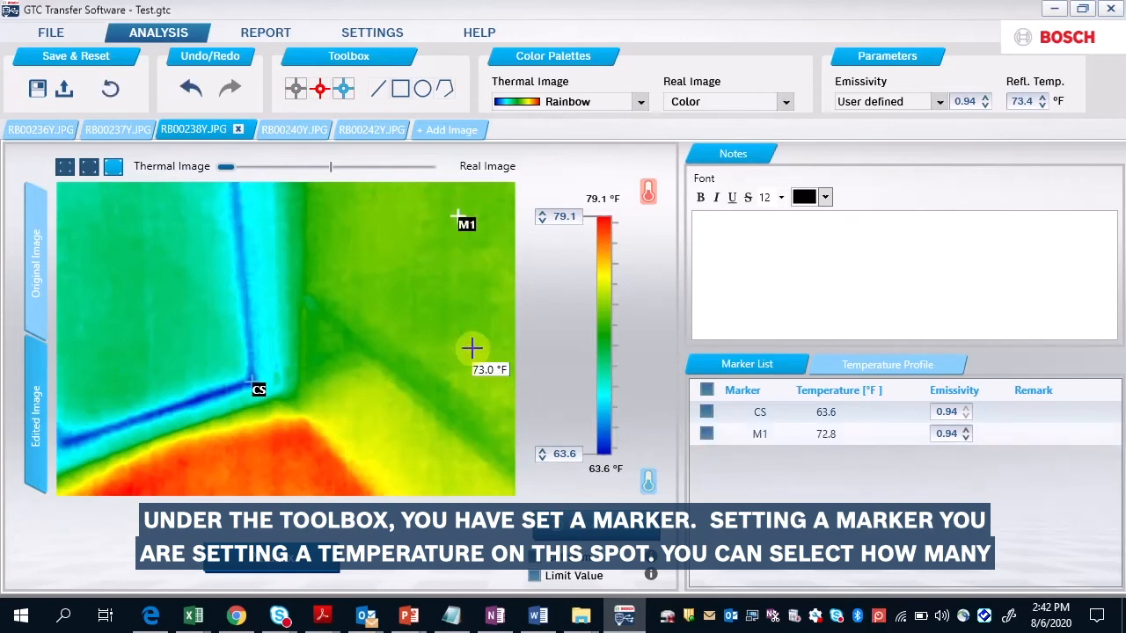
{"action": "left_click", "coordinate": [489, 254]}
{"action": "left_click", "coordinate": [420, 211]}
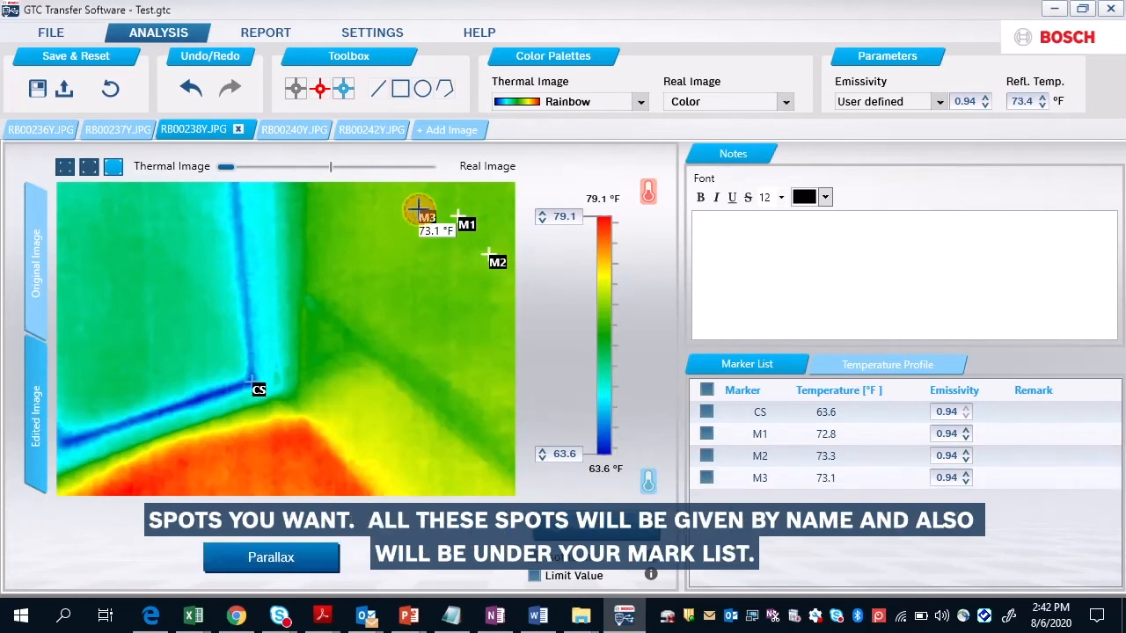
{"action": "left_click", "coordinate": [423, 254]}
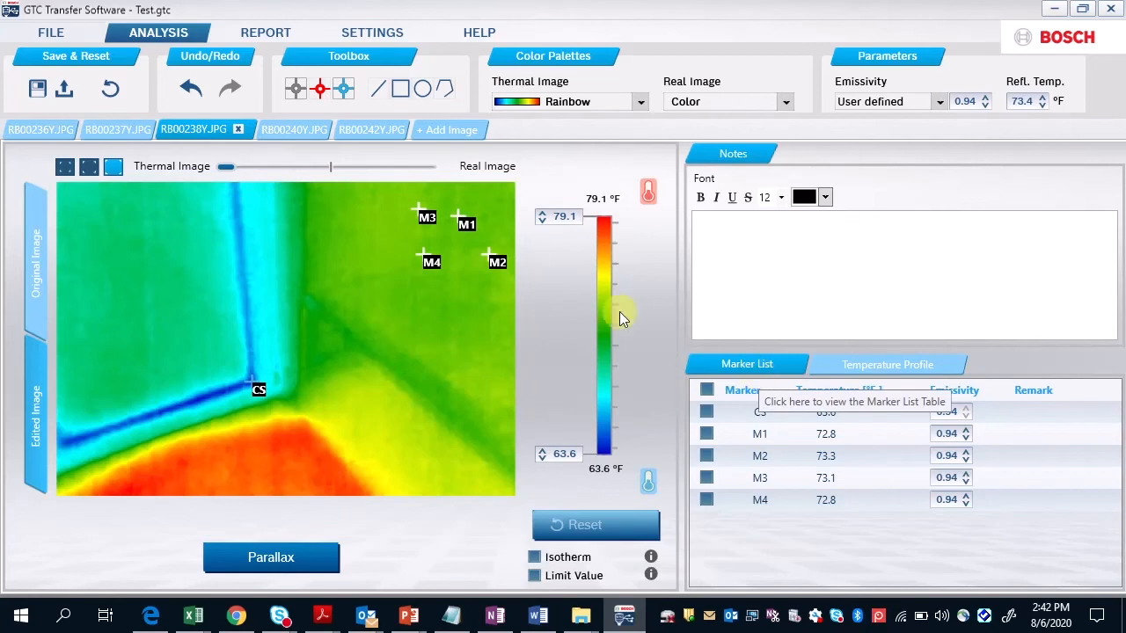
Add the hot spot marker to the thermal image and switch the cold spot marker off and on again.
{"action": "left_click", "coordinate": [321, 89]}
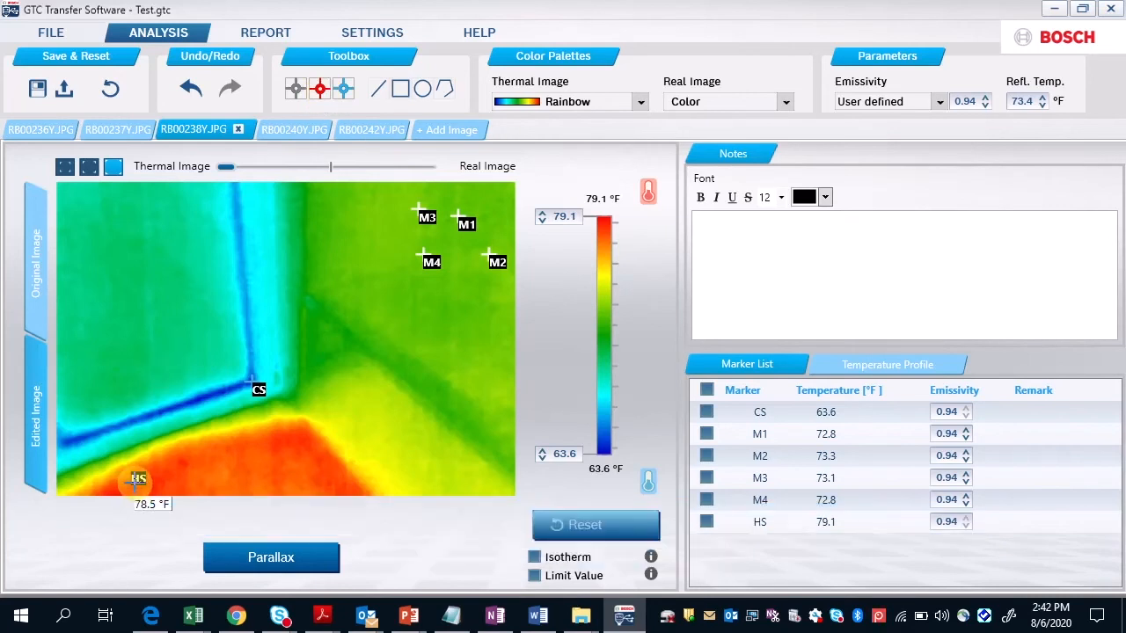
{"action": "left_click", "coordinate": [347, 97]}
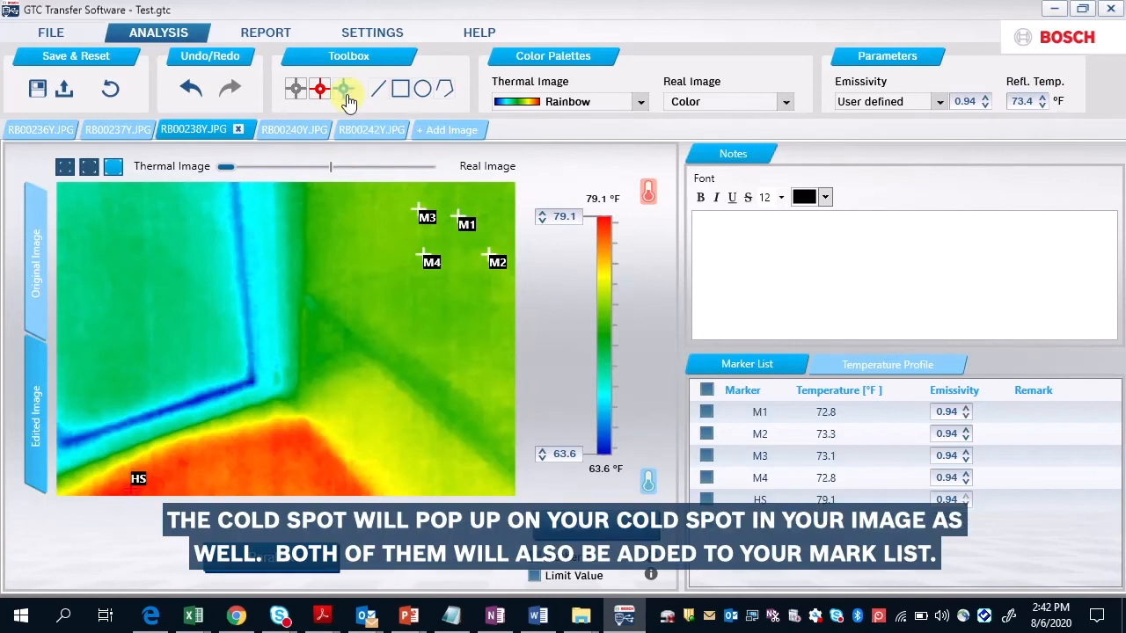
{"action": "left_click", "coordinate": [347, 99]}
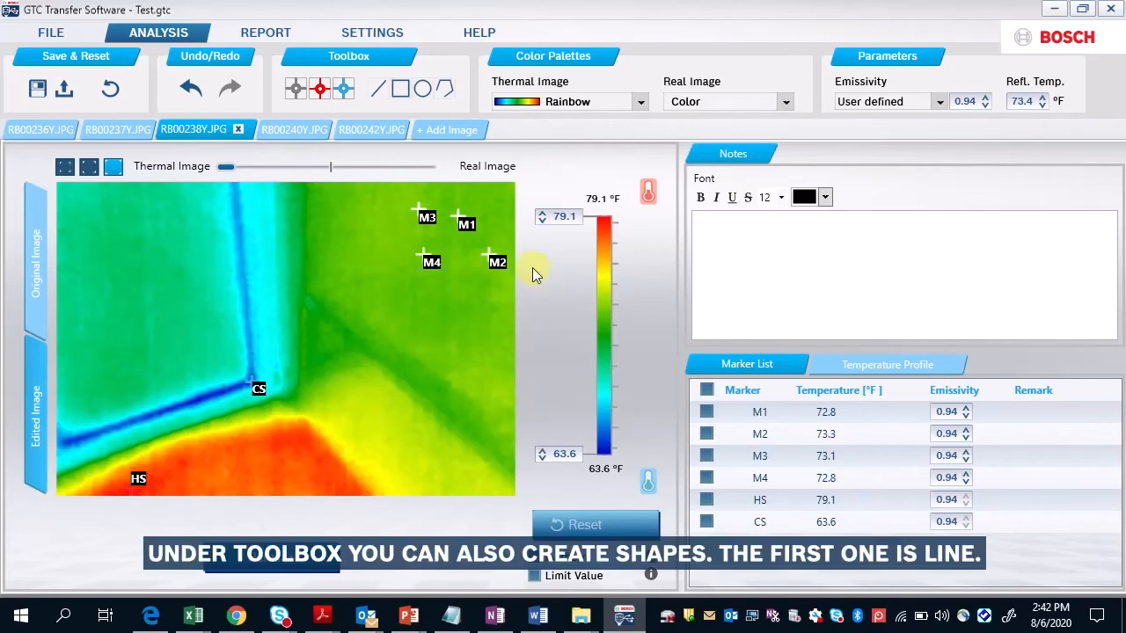
Draw a temperature profile line along the lower dark blue edge and show its profile as a bar graph.
{"action": "left_click", "coordinate": [378, 89]}
{"action": "left_click_drag", "start_coordinate": [79, 440], "coordinate": [239, 383]}
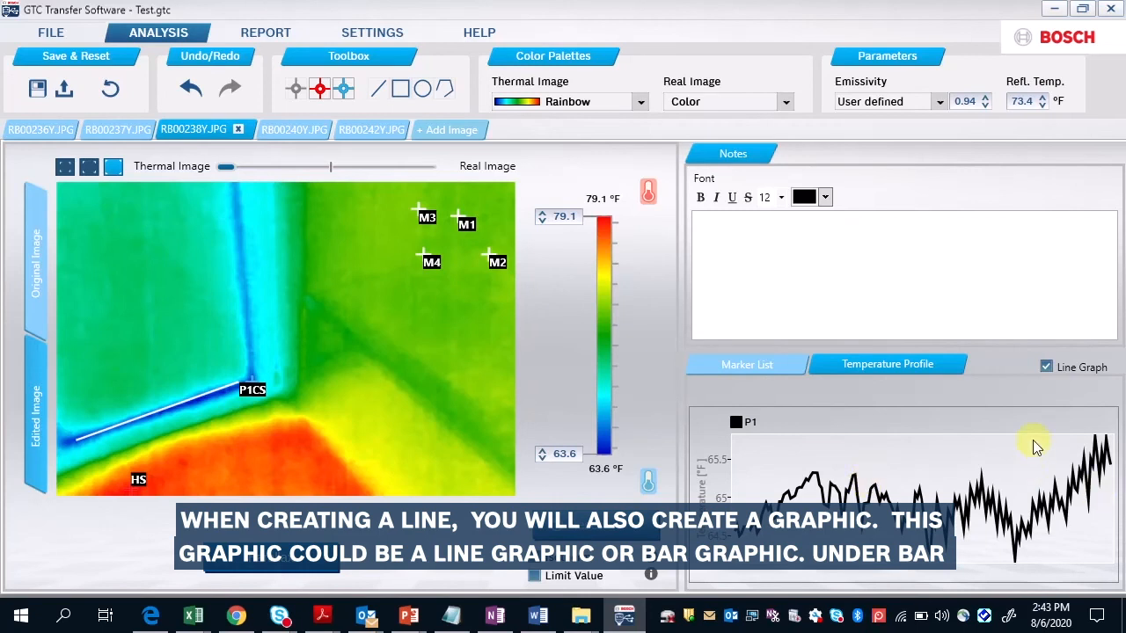
{"action": "left_click", "coordinate": [1047, 368]}
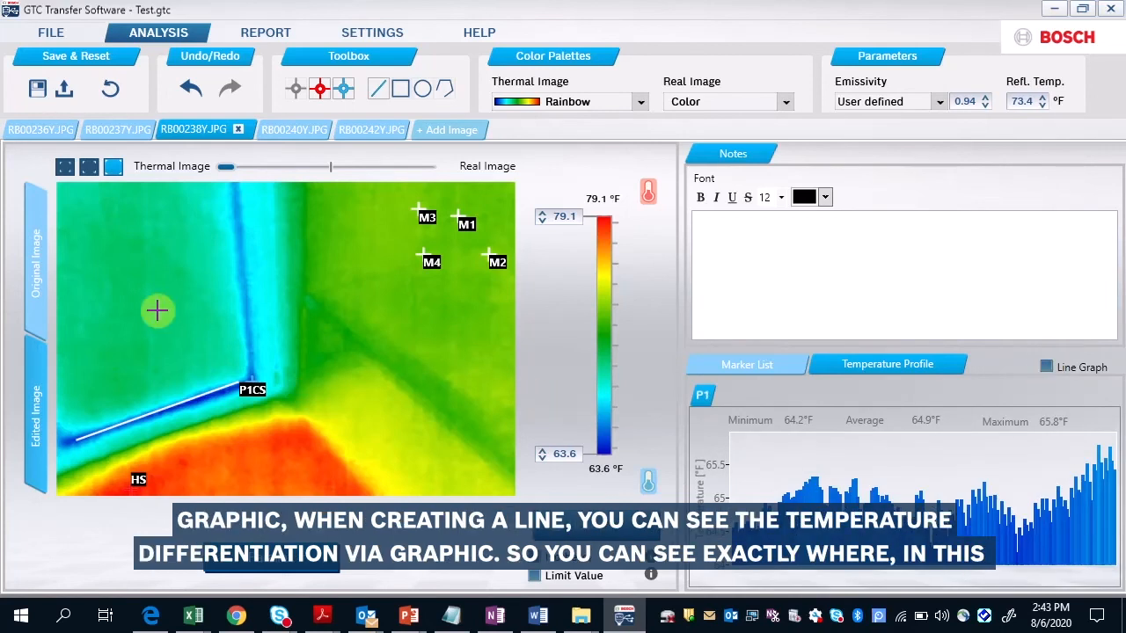
Draw a second profile line across the vertical blue strip to the wall corner and examine its temperature profile.
{"action": "left_click_drag", "start_coordinate": [153, 310], "coordinate": [318, 291]}
{"action": "left_click", "coordinate": [318, 297]}
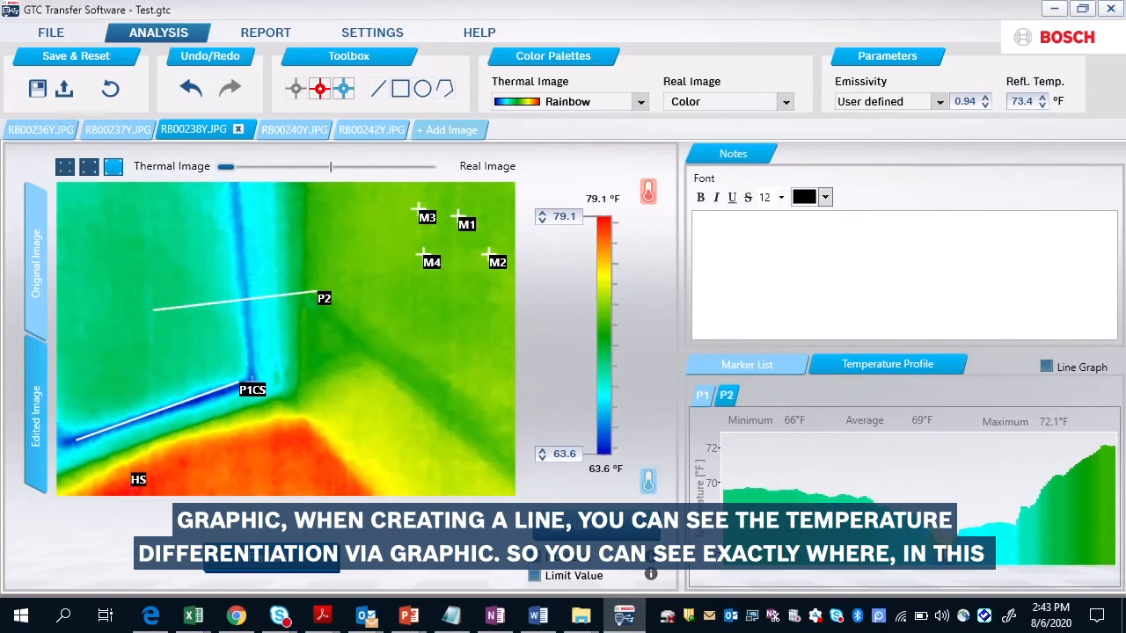
{"action": "mouse_move", "coordinate": [948, 555]}
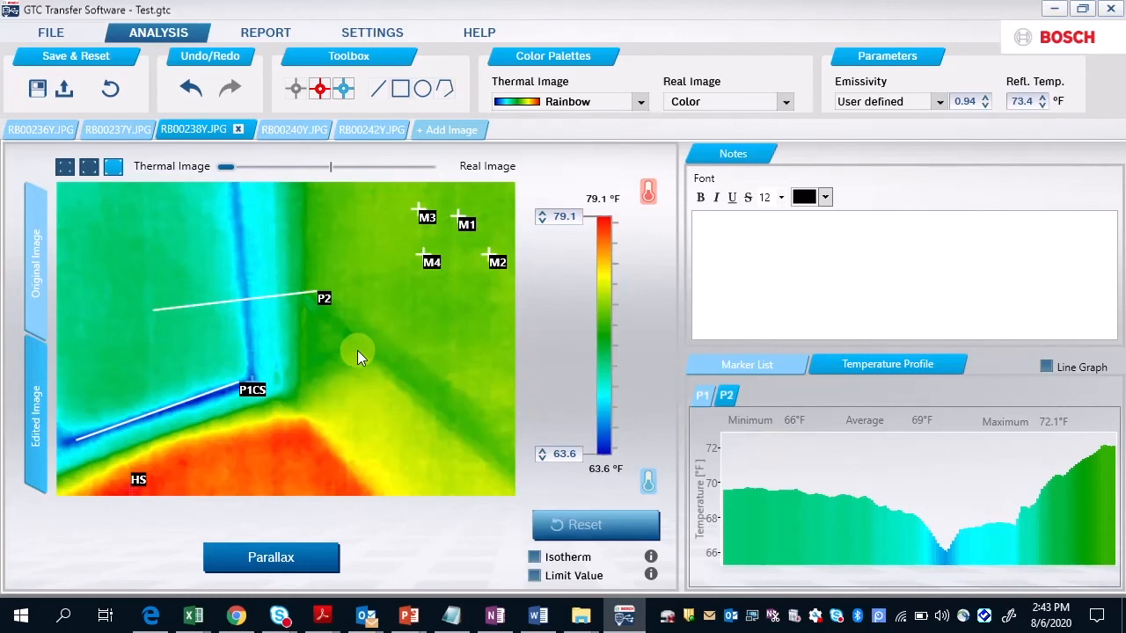
Draw a rectangular measurement area in the lower right of the thermal image and a circular one above it.
{"action": "left_click", "coordinate": [400, 89]}
{"action": "left_click_drag", "start_coordinate": [365, 368], "coordinate": [476, 485]}
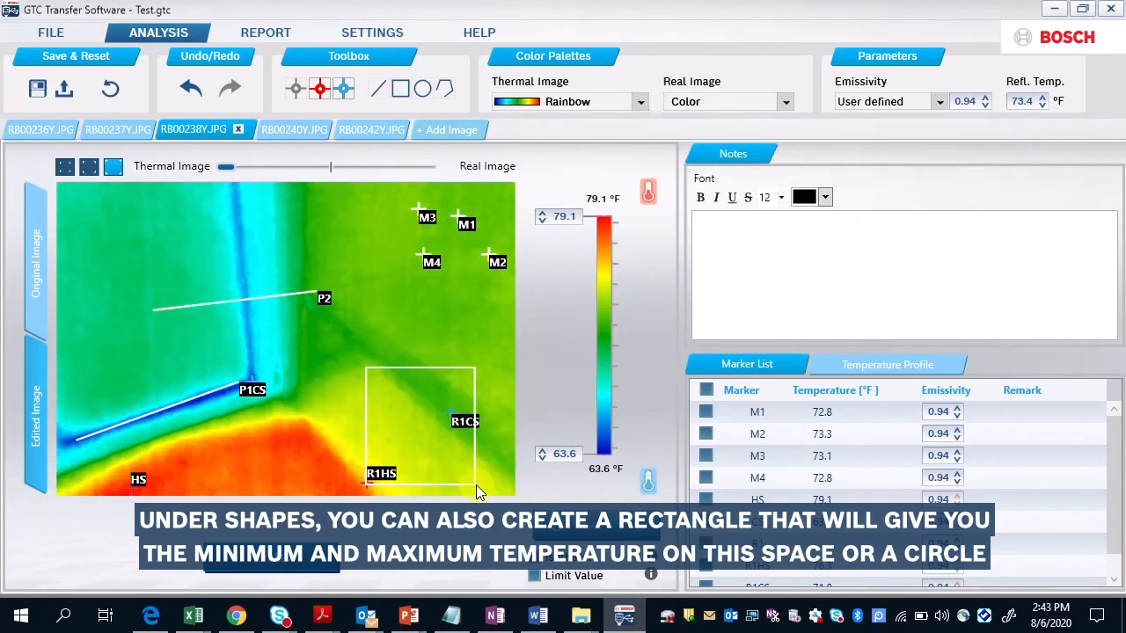
{"action": "left_click", "coordinate": [422, 90]}
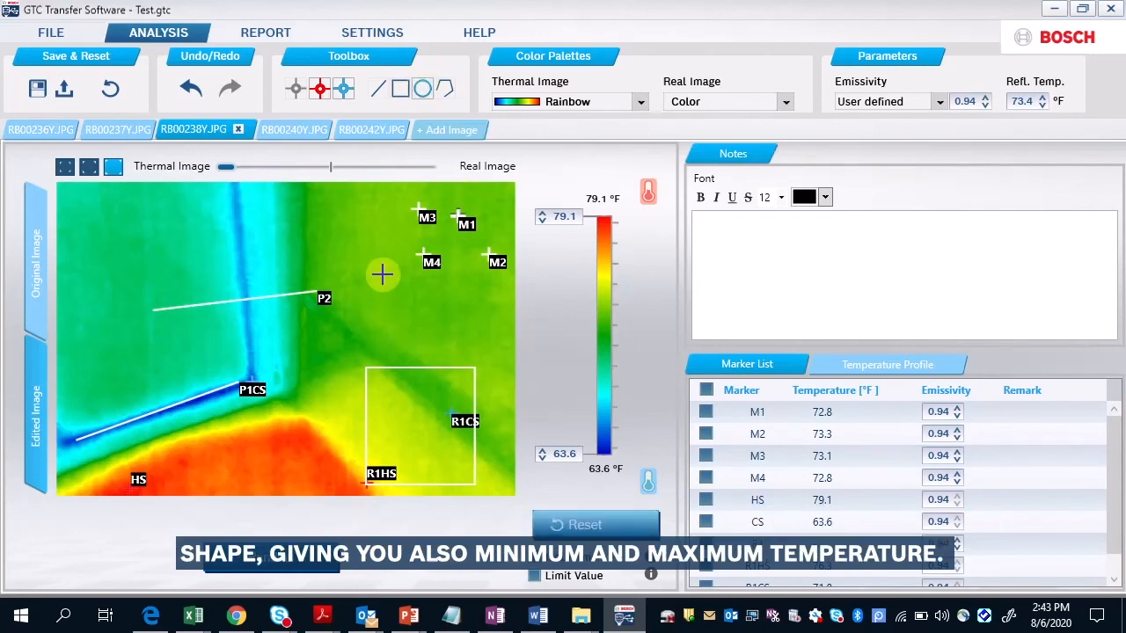
{"action": "left_click_drag", "start_coordinate": [384, 275], "coordinate": [467, 344]}
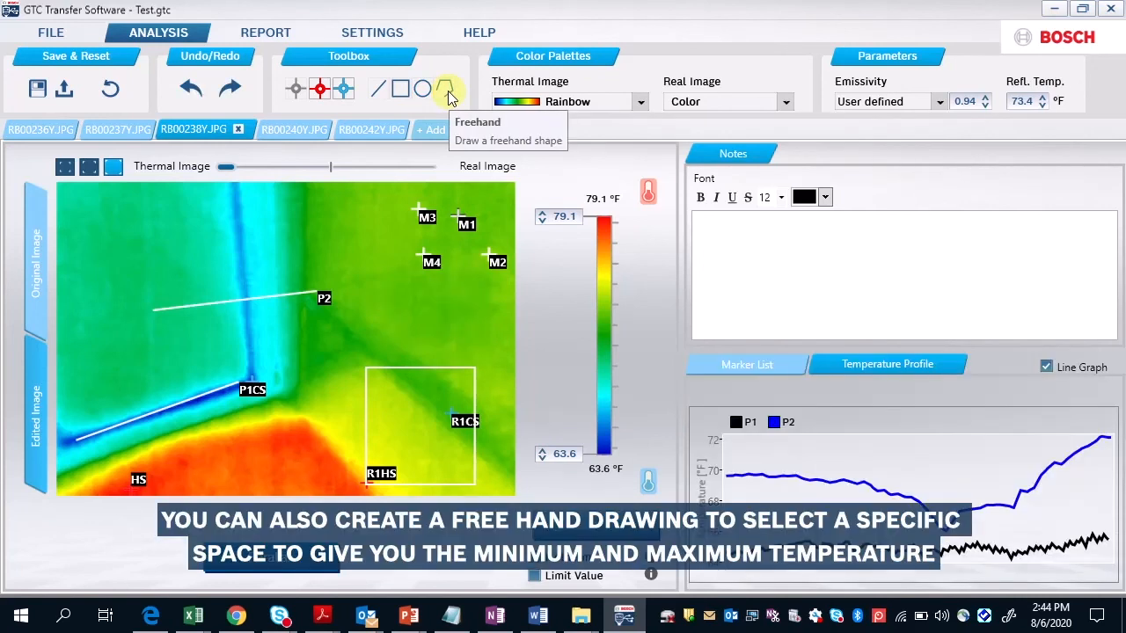
Outline a closed freehand measurement area around the upper part of the vertical blue strip.
{"action": "left_click", "coordinate": [447, 90]}
{"action": "left_click", "coordinate": [198, 211]}
{"action": "left_click", "coordinate": [212, 271]}
{"action": "left_click", "coordinate": [252, 276]}
{"action": "left_click", "coordinate": [262, 272]}
{"action": "left_click", "coordinate": [263, 221]}
{"action": "left_click", "coordinate": [262, 199]}
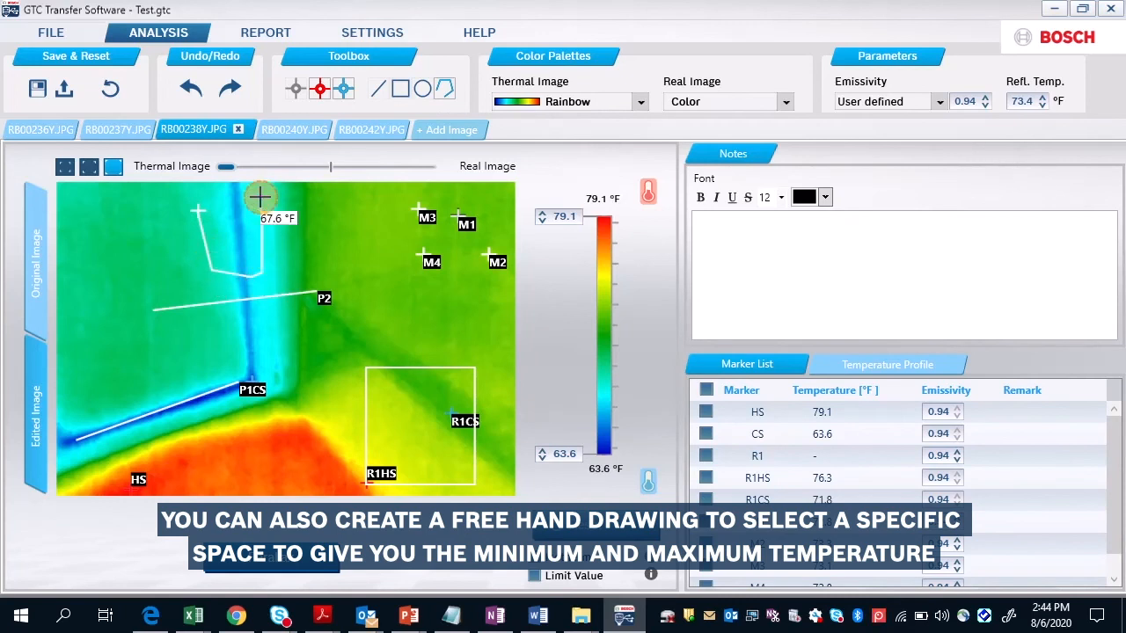
{"action": "left_click", "coordinate": [198, 209]}
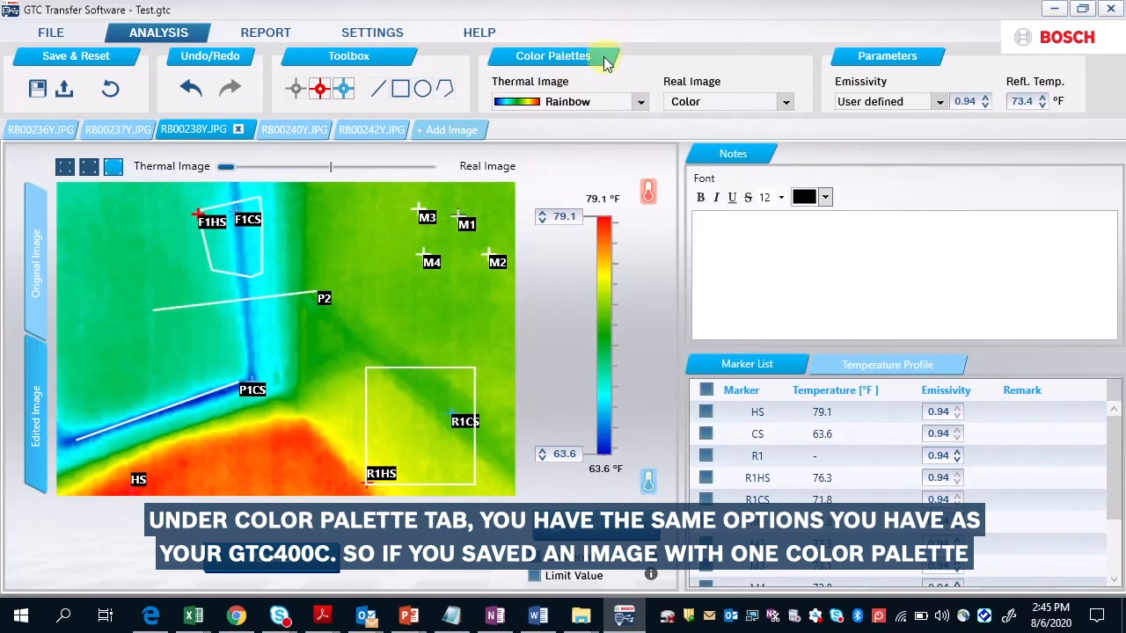
Try the Rainbow HM, Iron and Greyscale palettes on the thermal image, then return it to Rainbow.
{"action": "left_click", "coordinate": [642, 102]}
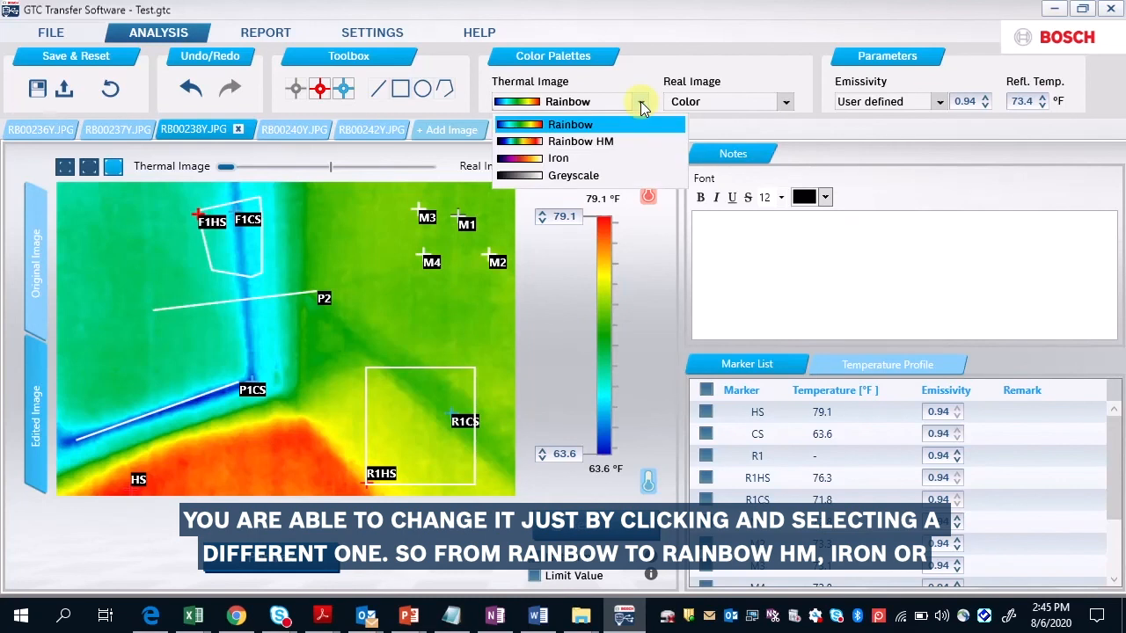
{"action": "left_click", "coordinate": [578, 143]}
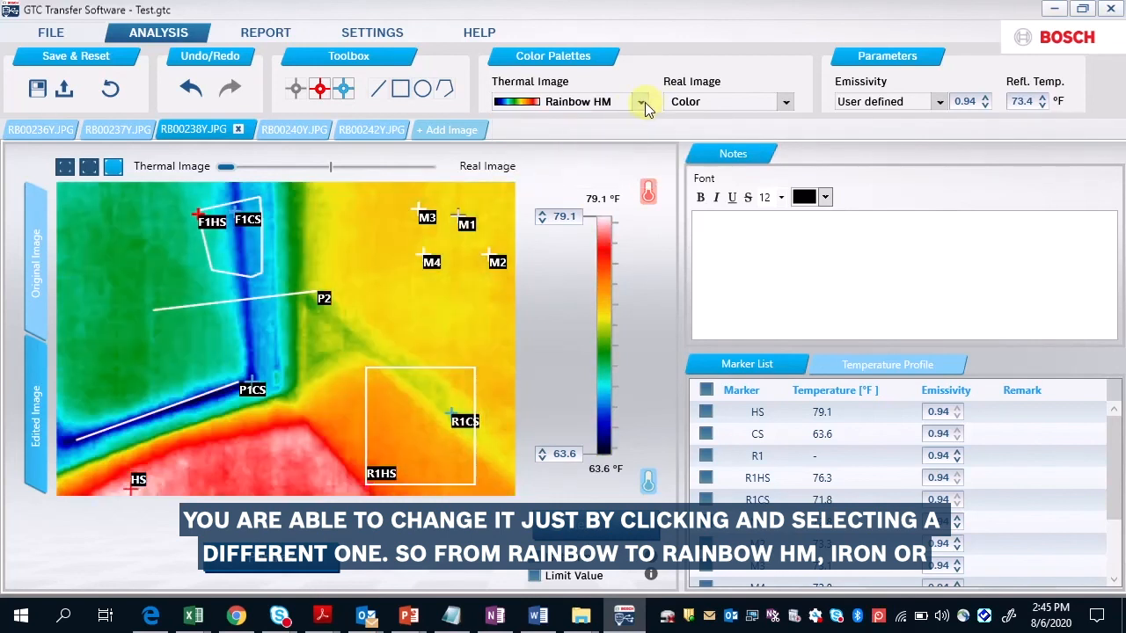
{"action": "left_click", "coordinate": [644, 102]}
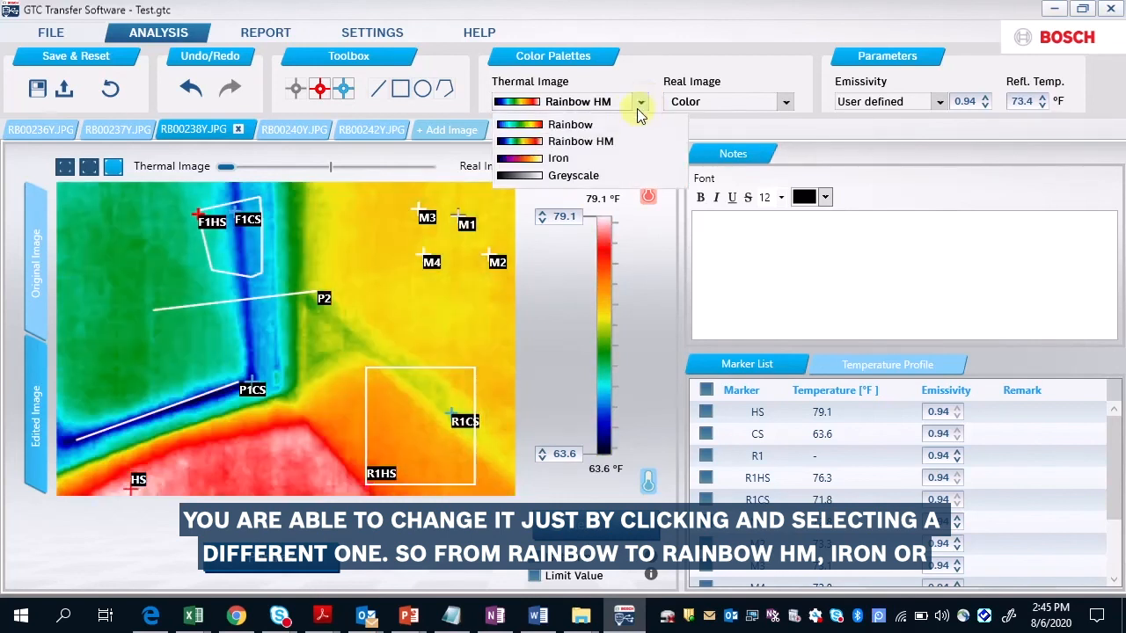
{"action": "left_click", "coordinate": [605, 158]}
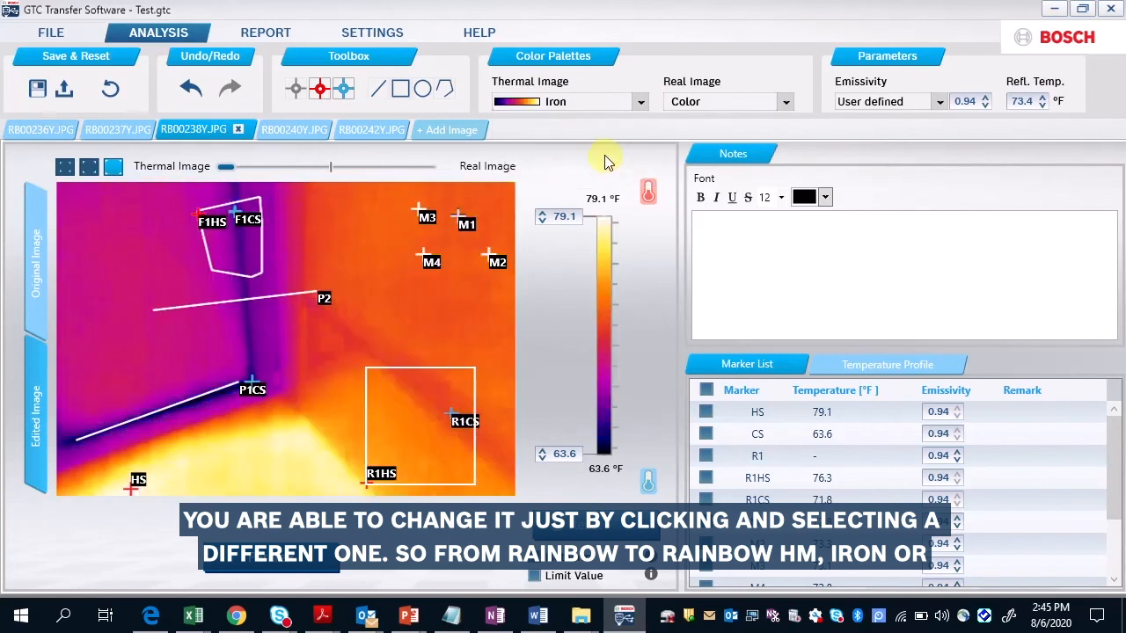
{"action": "left_click", "coordinate": [641, 103]}
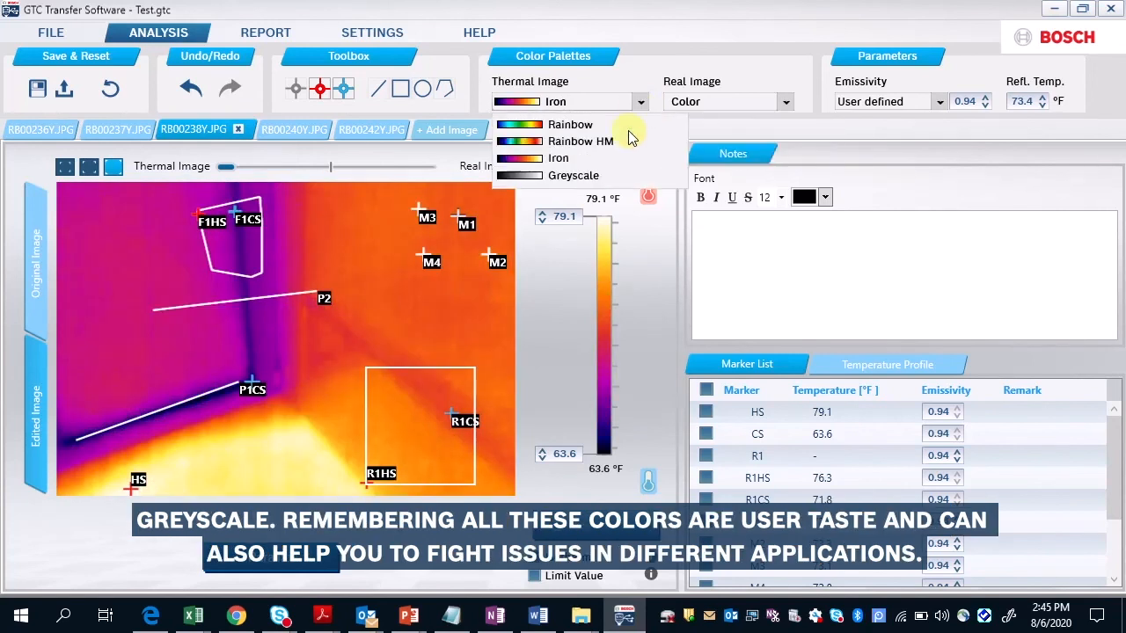
{"action": "left_click", "coordinate": [613, 176]}
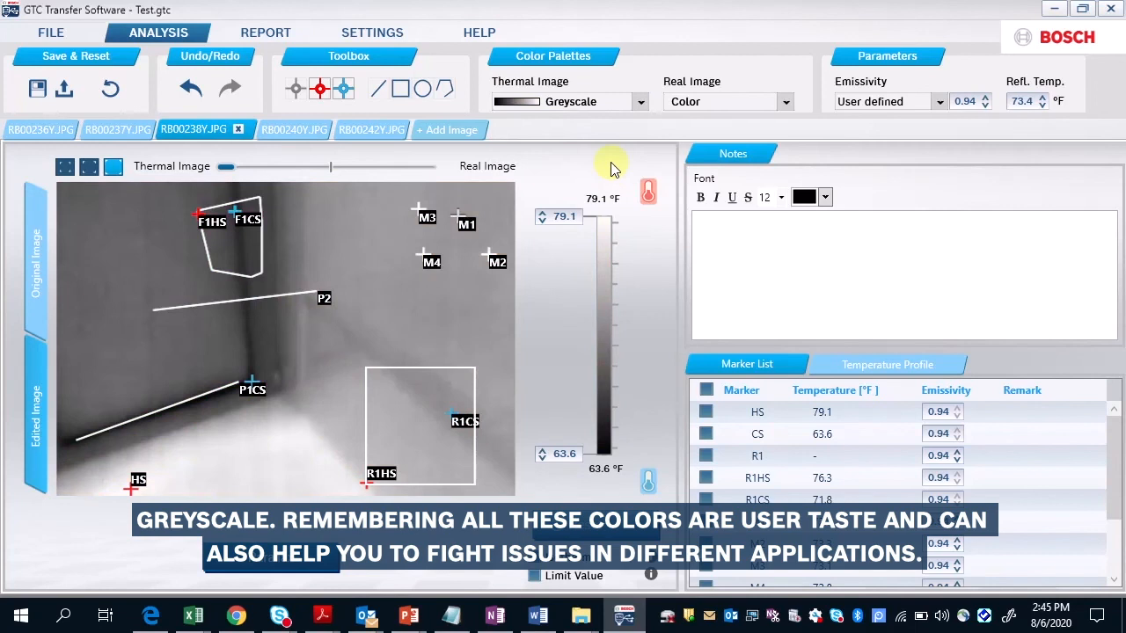
{"action": "left_click", "coordinate": [639, 104]}
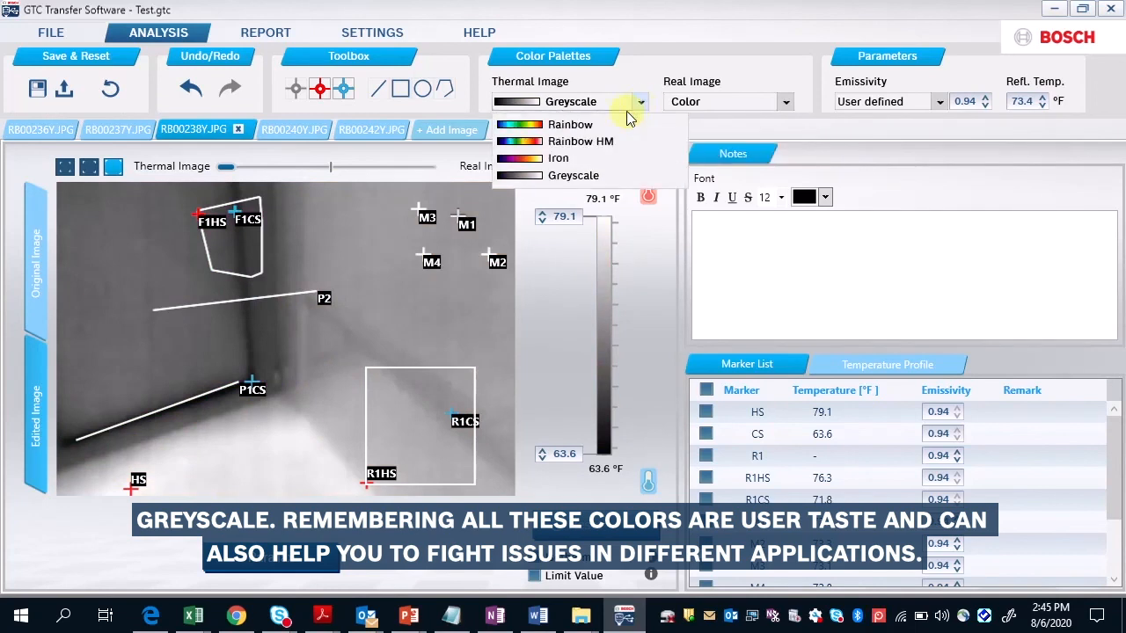
{"action": "left_click", "coordinate": [611, 127]}
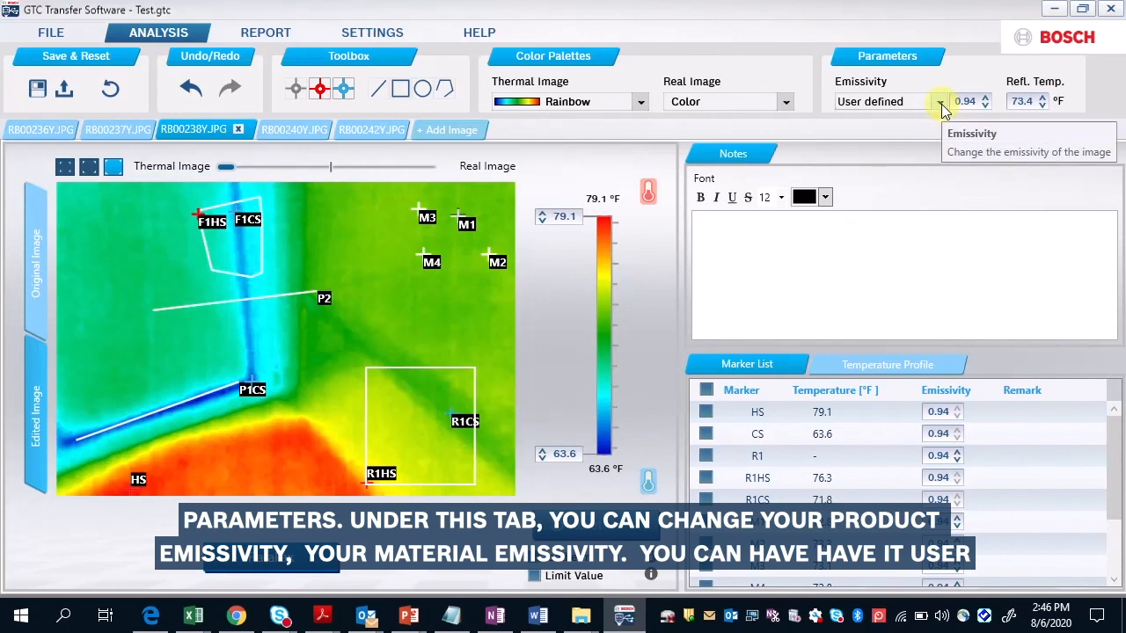
Set the image's user-defined emissivity to 0.95.
{"action": "left_click", "coordinate": [940, 104]}
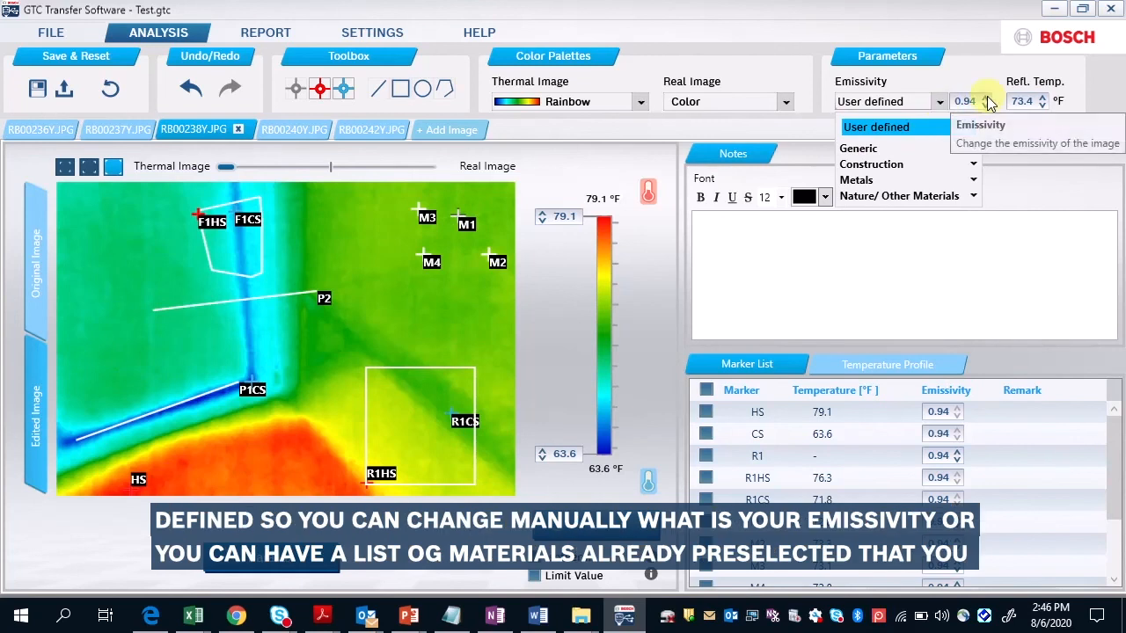
{"action": "left_click", "coordinate": [984, 105]}
{"action": "left_click", "coordinate": [987, 98]}
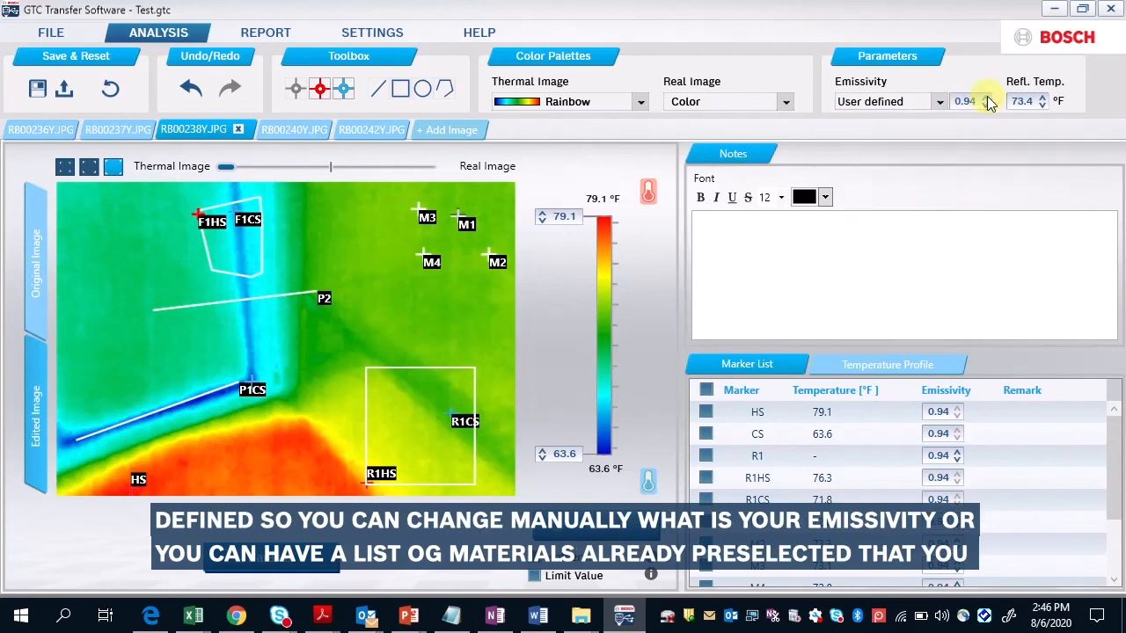
Examine the preset emissivity materials in the Generic, Construction and Metals groups, keeping the user-defined setting.
{"action": "left_click", "coordinate": [940, 103]}
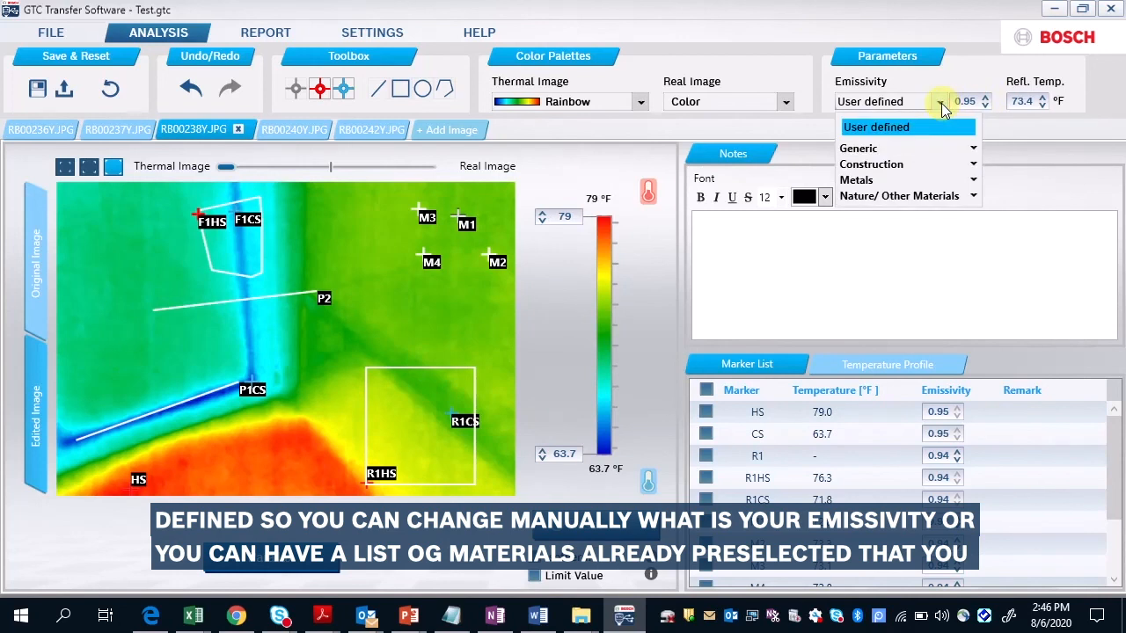
{"action": "left_click", "coordinate": [973, 150]}
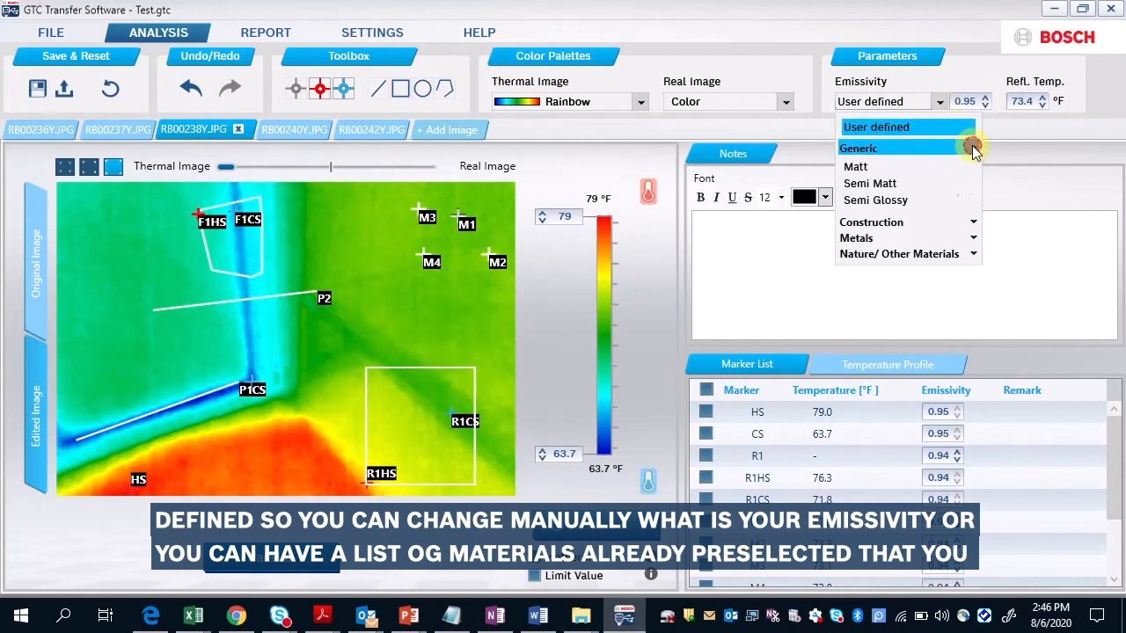
{"action": "left_click", "coordinate": [974, 222]}
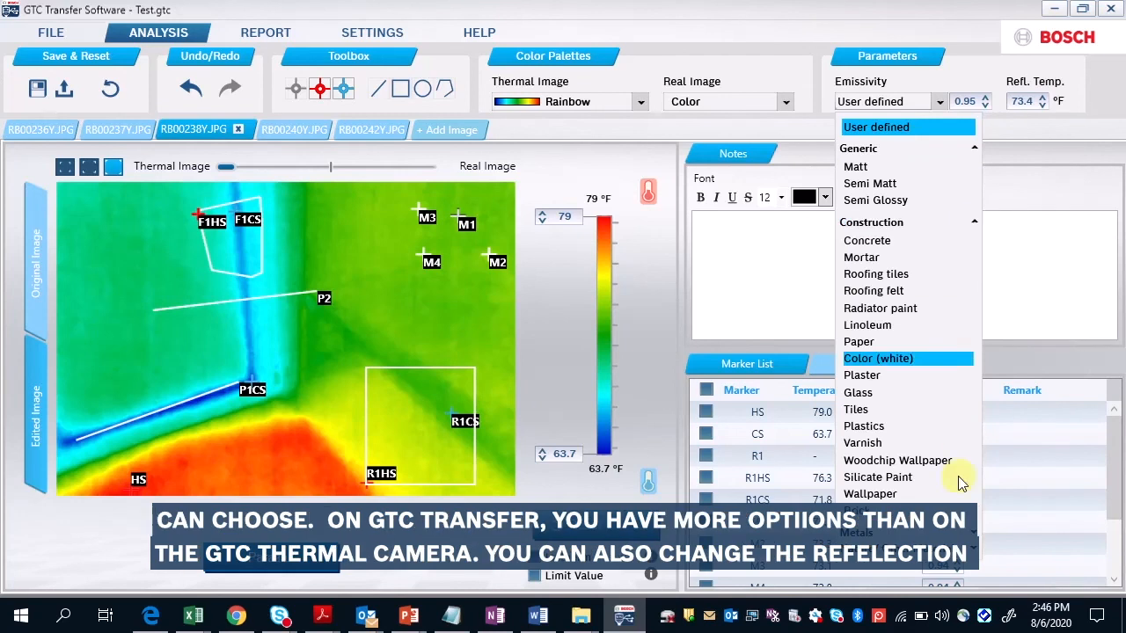
{"action": "left_click", "coordinate": [975, 533]}
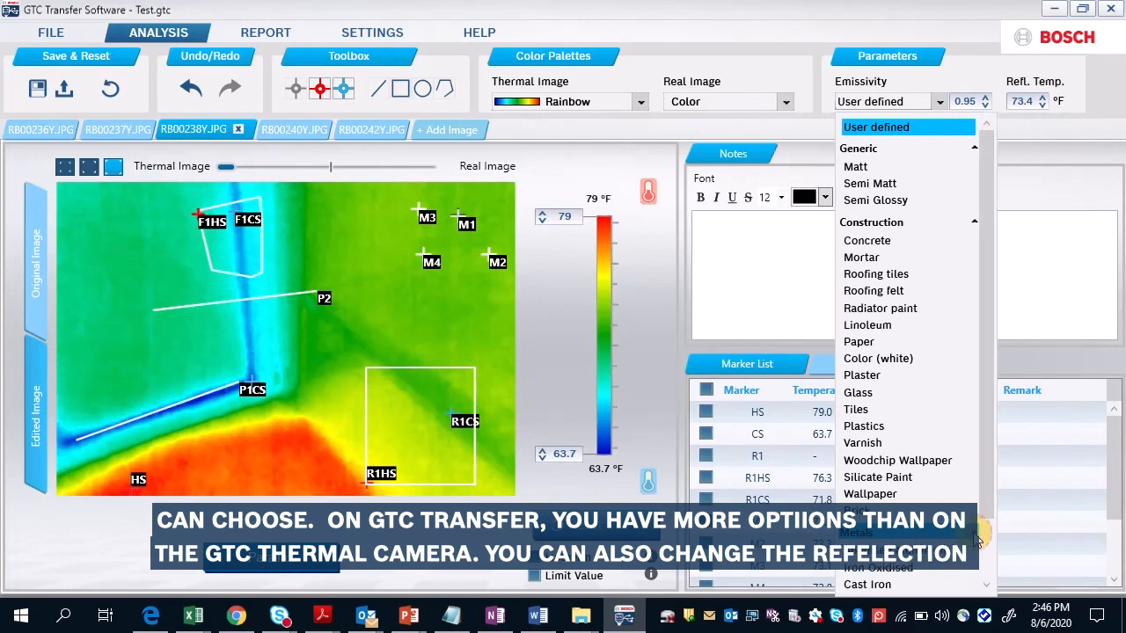
{"action": "left_click_drag", "start_coordinate": [987, 445], "coordinate": [990, 504]}
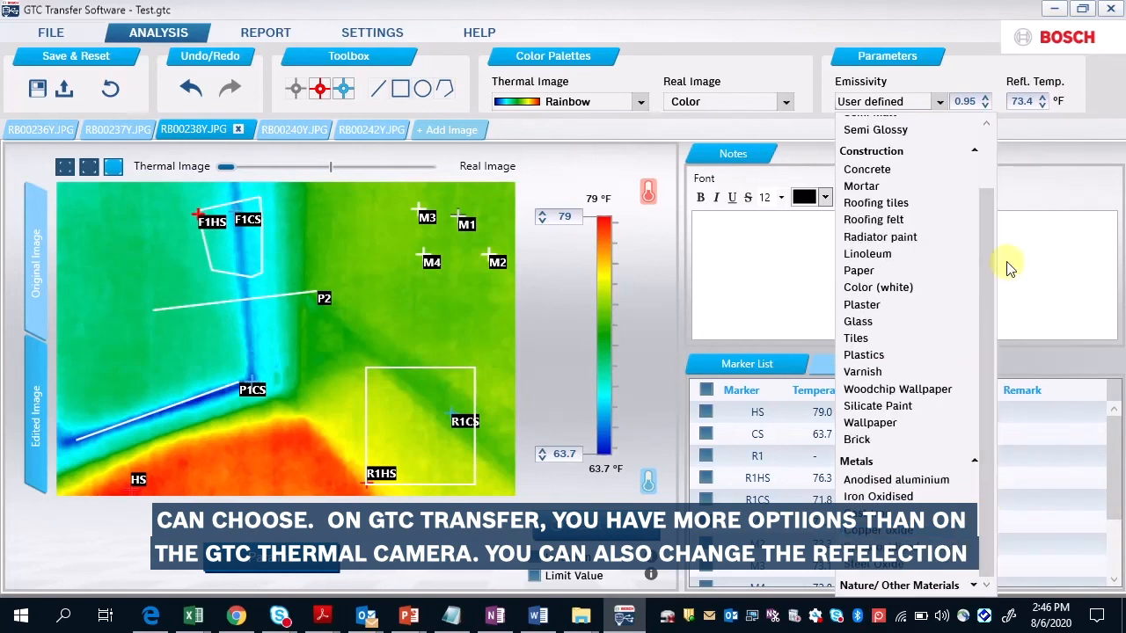
{"action": "left_click", "coordinate": [983, 77]}
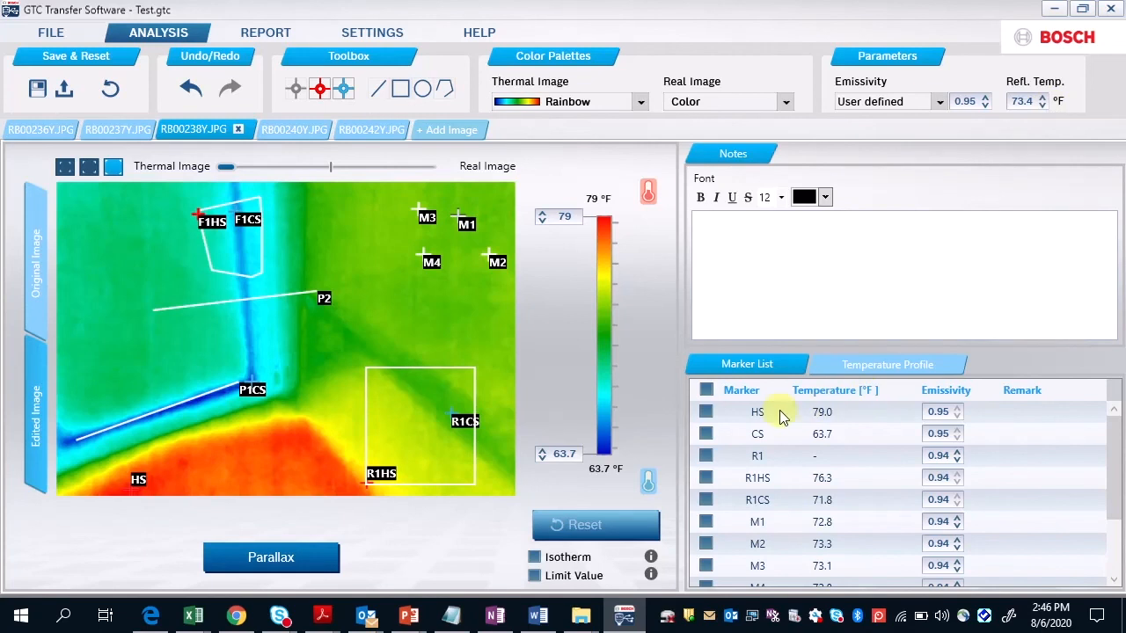
Add the text "Test notes" to the image's notes.
{"action": "left_click", "coordinate": [788, 256]}
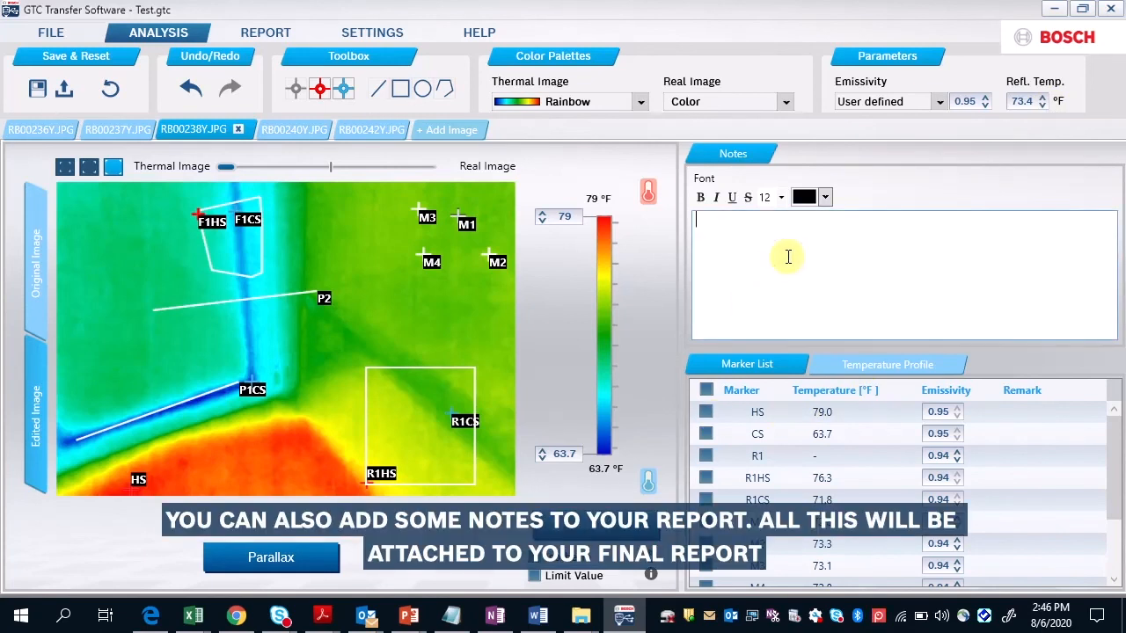
{"action": "type", "text": "Test"}
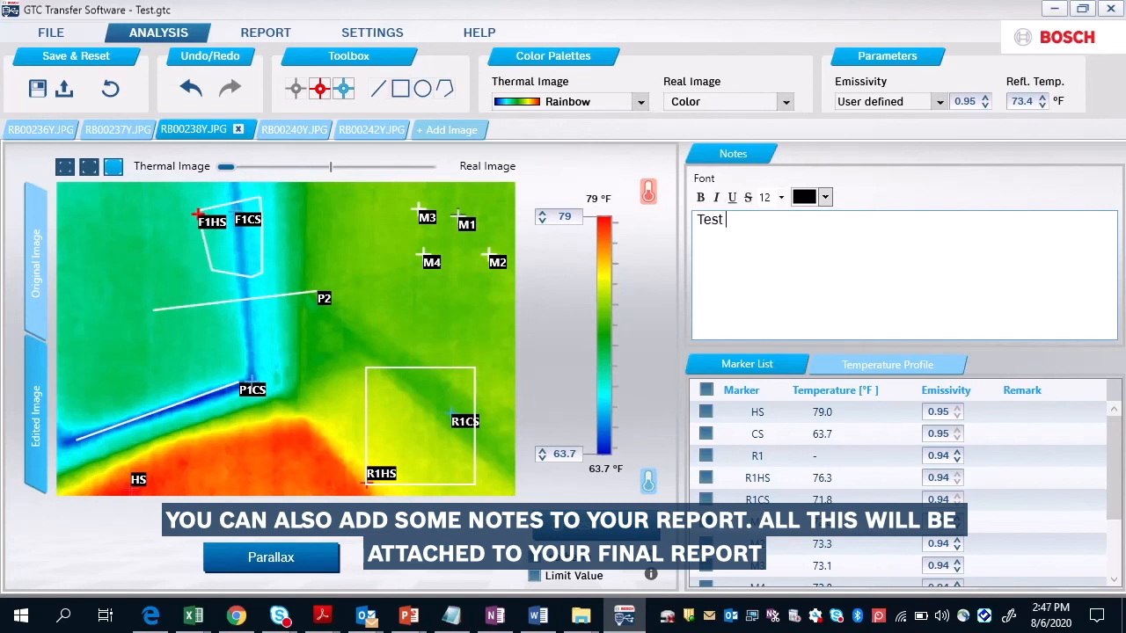
{"action": "type", "text": " notes"}
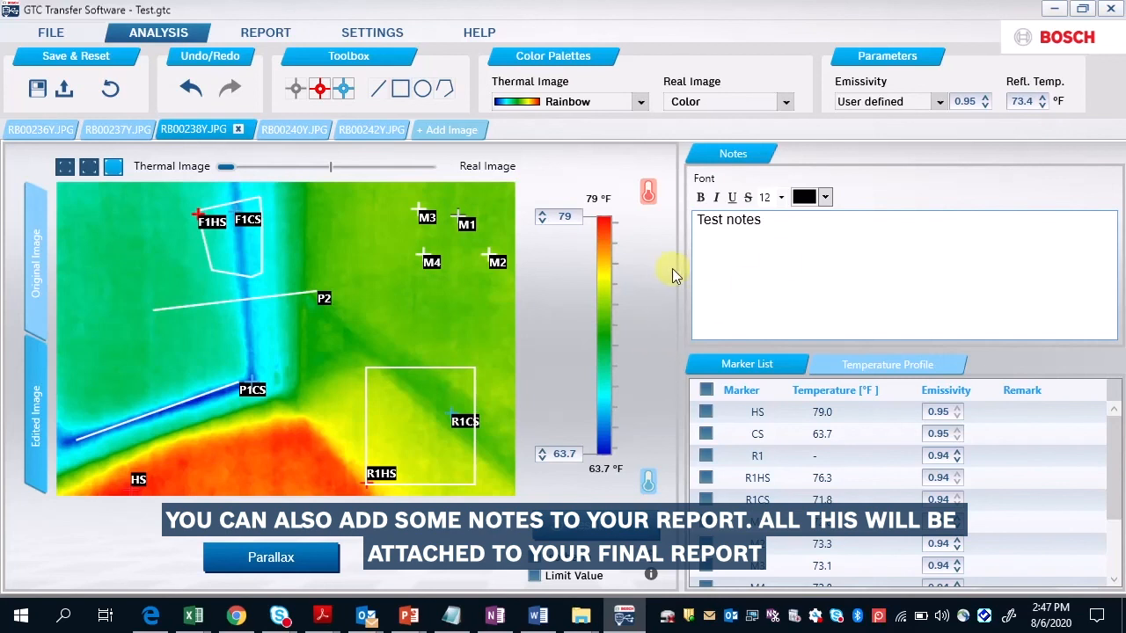